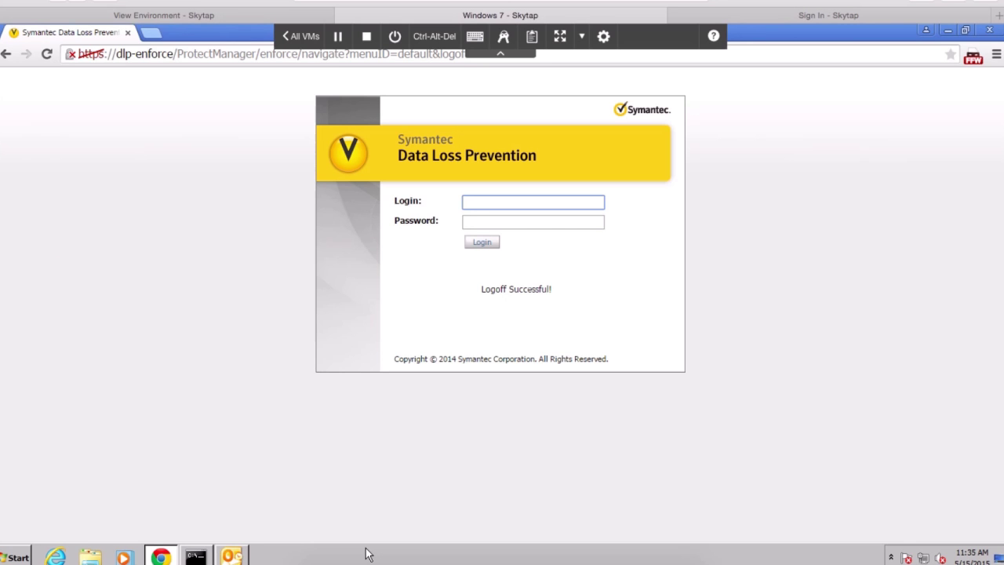
# Try logging in as Administrator twice, returning to the login form after each invalid-credentials page
pyautogui.write('Administrator')
pyautogui.press('Tab')
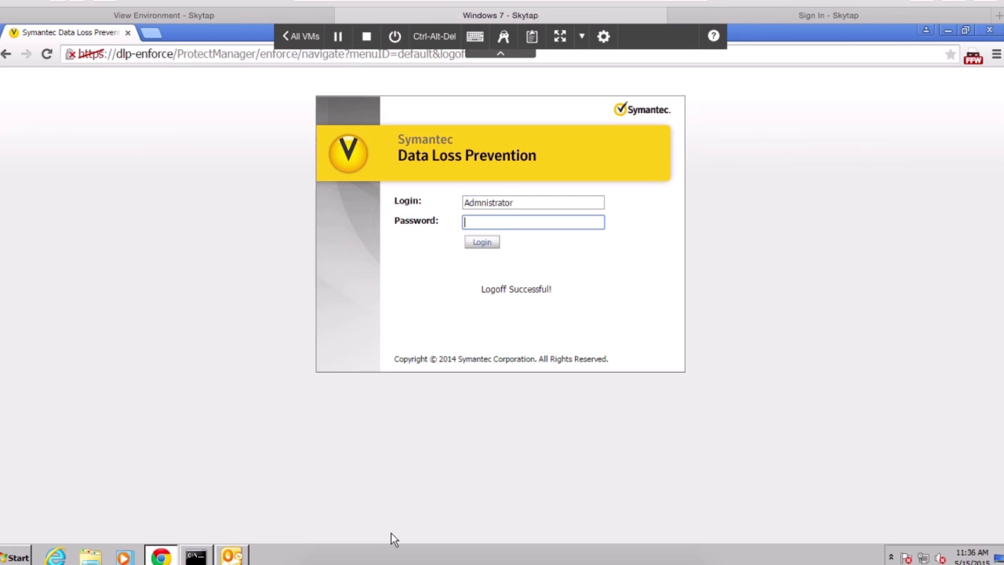
pyautogui.write('*********')
pyautogui.press('Return')
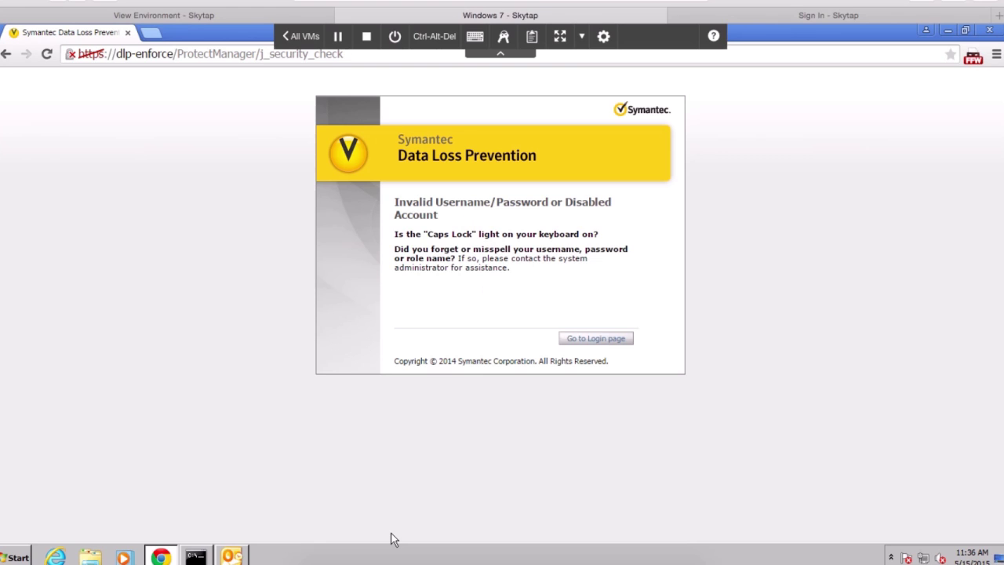
pyautogui.press('Return')
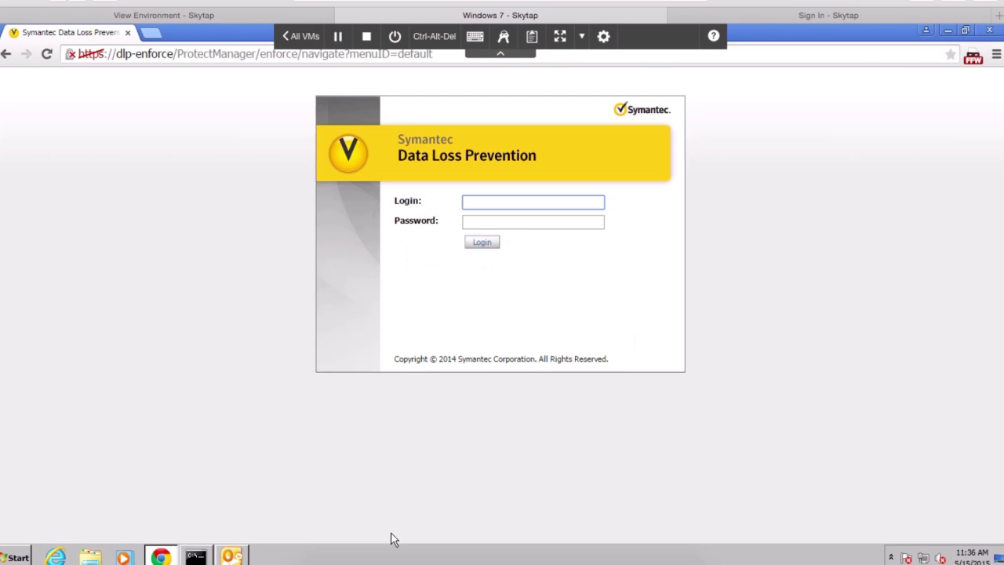
pyautogui.write('Adminstrator')
pyautogui.press('Tab')
pyautogui.write('******')
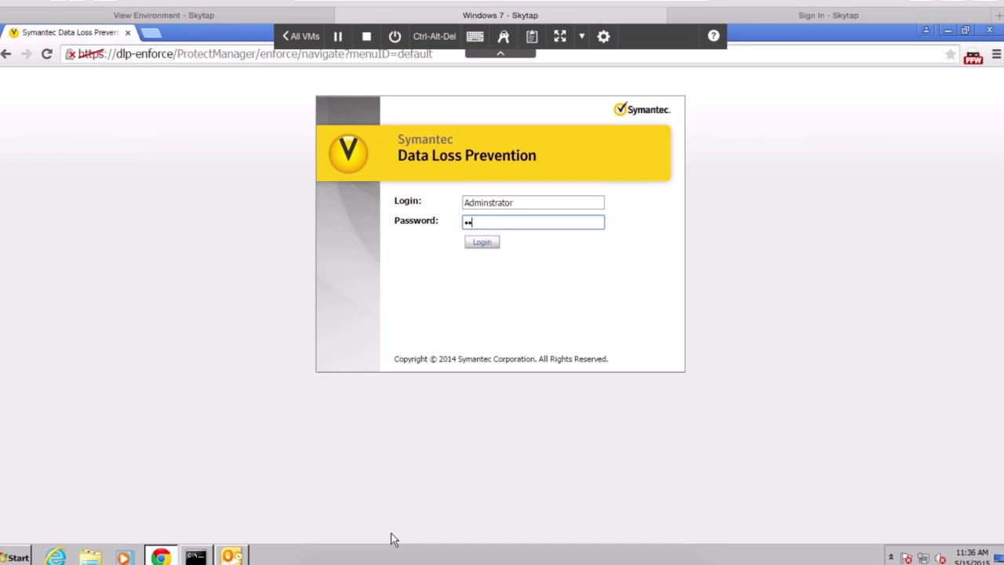
pyautogui.write('***')
pyautogui.press('Return')
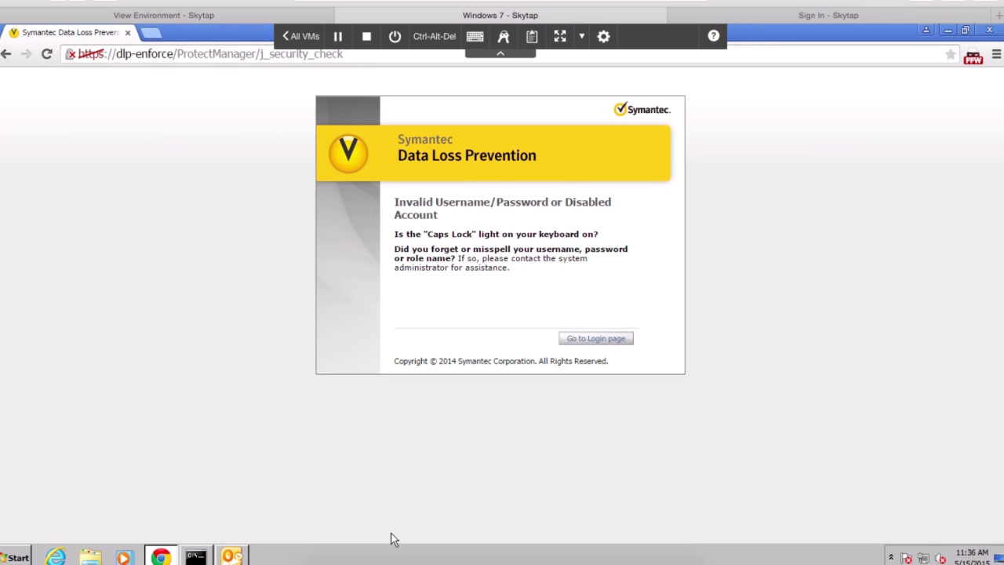
pyautogui.press('Return')
# Sign in as Administrator with the account password to load the Exec. Summary - Network report
pyautogui.write('Administrator')
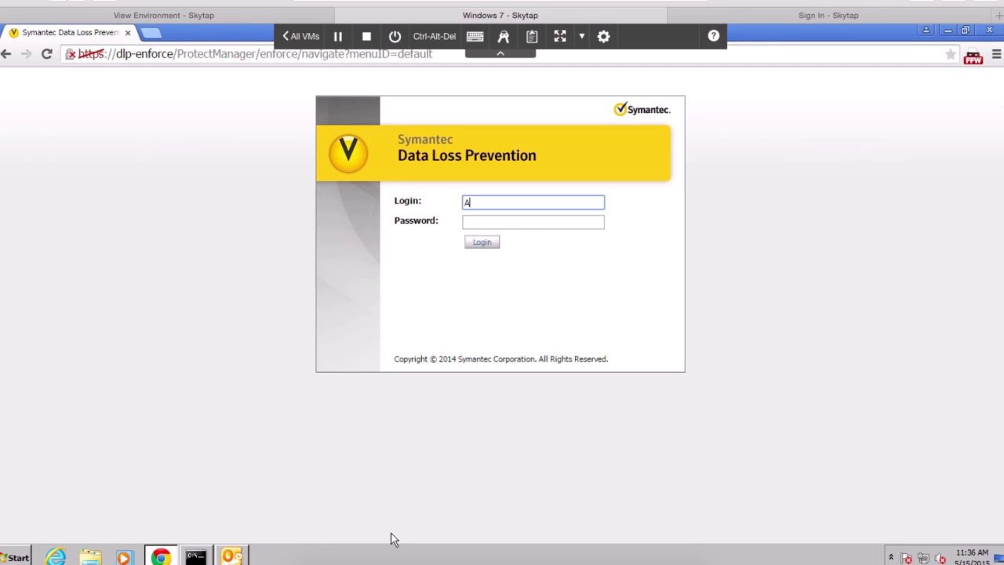
pyautogui.press('Tab')
pyautogui.write('*')
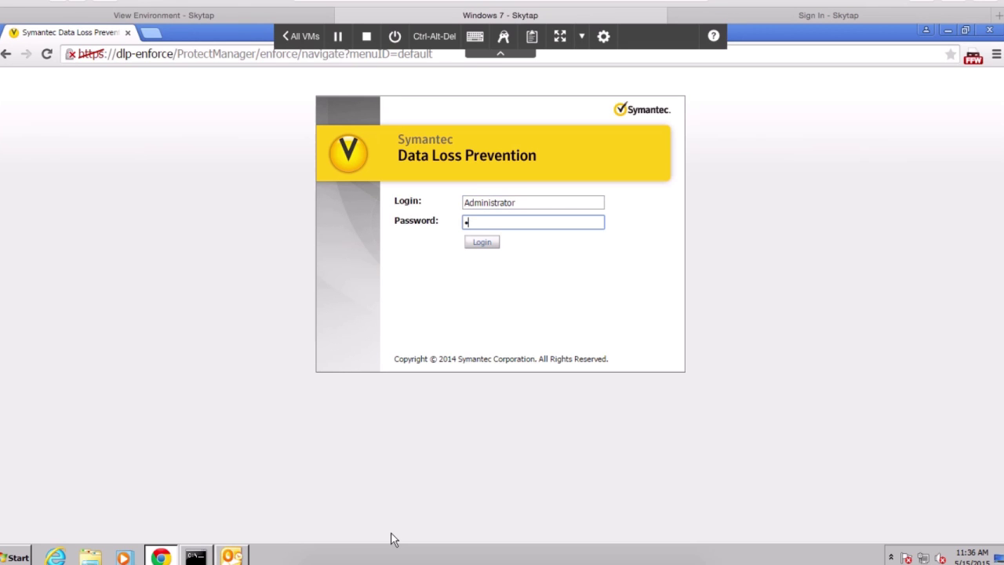
pyautogui.write('********')
pyautogui.press('Return')
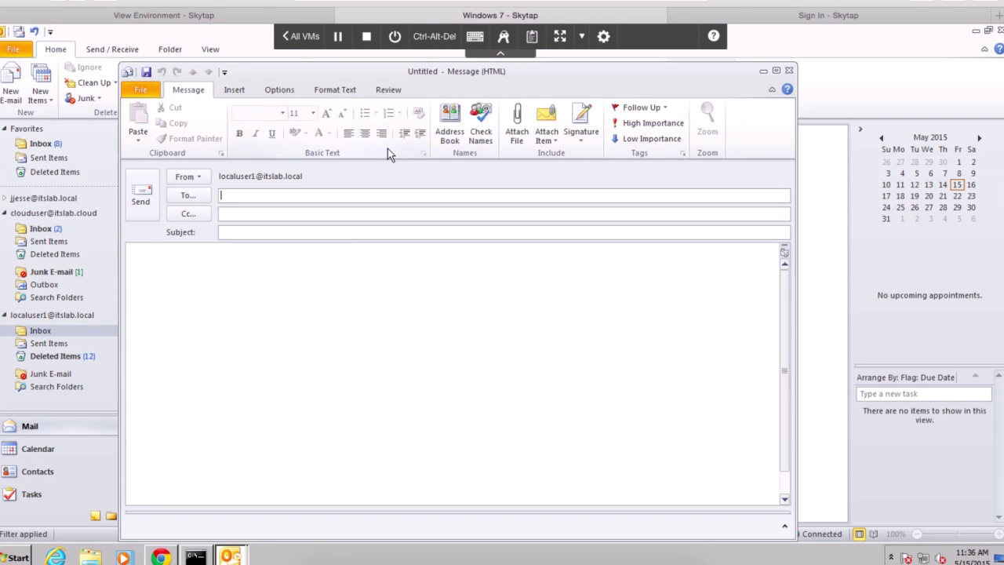
# Address the email to the cloud user, subject 'This is a test', with the emergency-test body text
pyautogui.write('clou')
pyautogui.press('Tab')
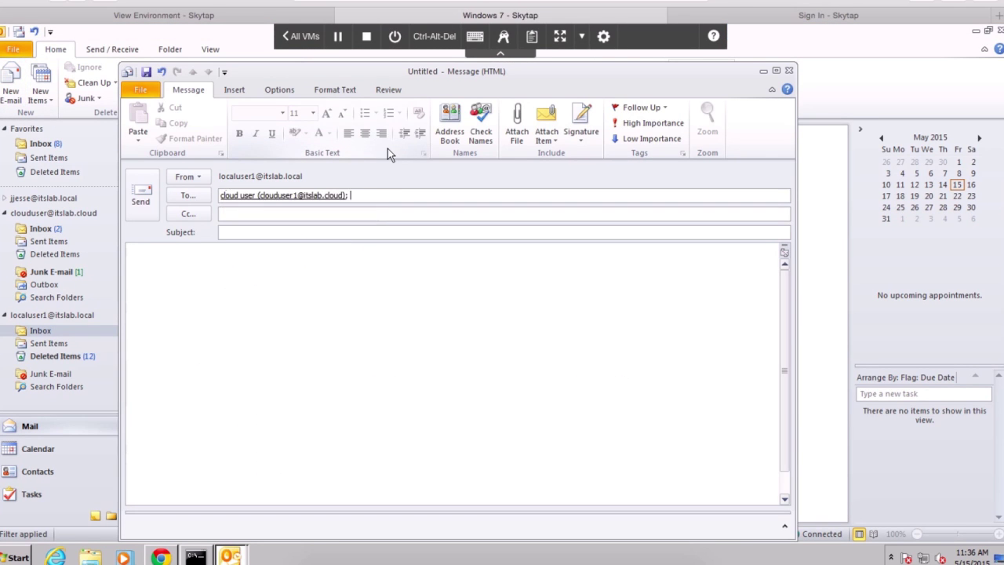
pyautogui.press('Tab')
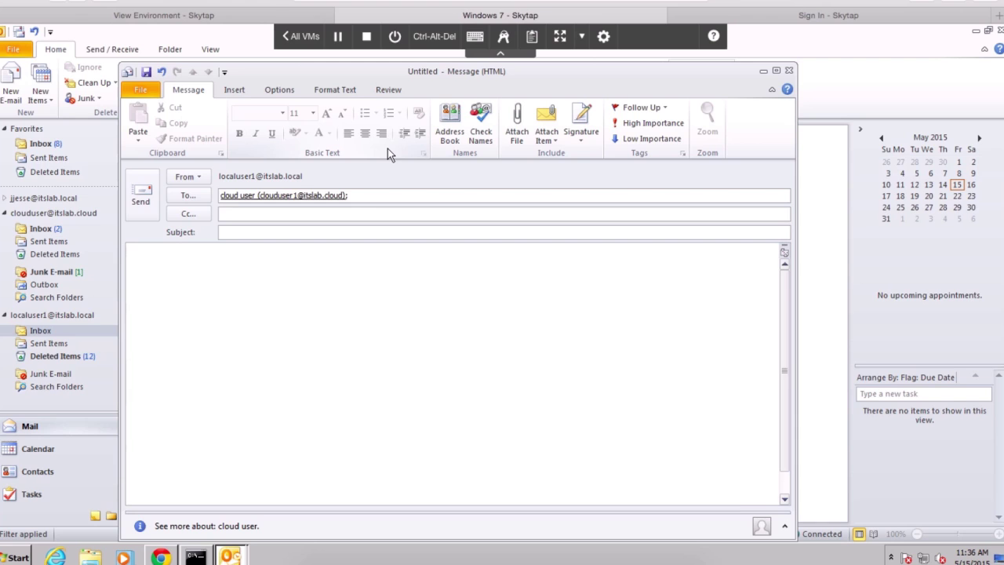
pyautogui.write('This is a test')
pyautogui.press('Tab')
pyautogui.write('This is only a test if it was an emergency further instructions wo')
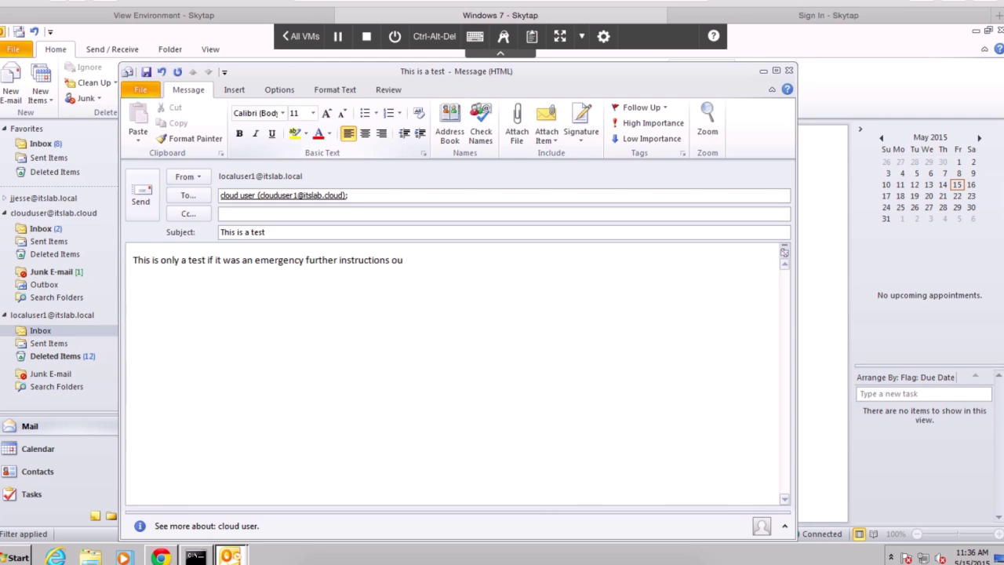
pyautogui.write('uld')
pyautogui.write('follow')
# Send the test email and confirm it arrived in the cloud user's inbox after Send/Receive
pyautogui.click(141, 198)
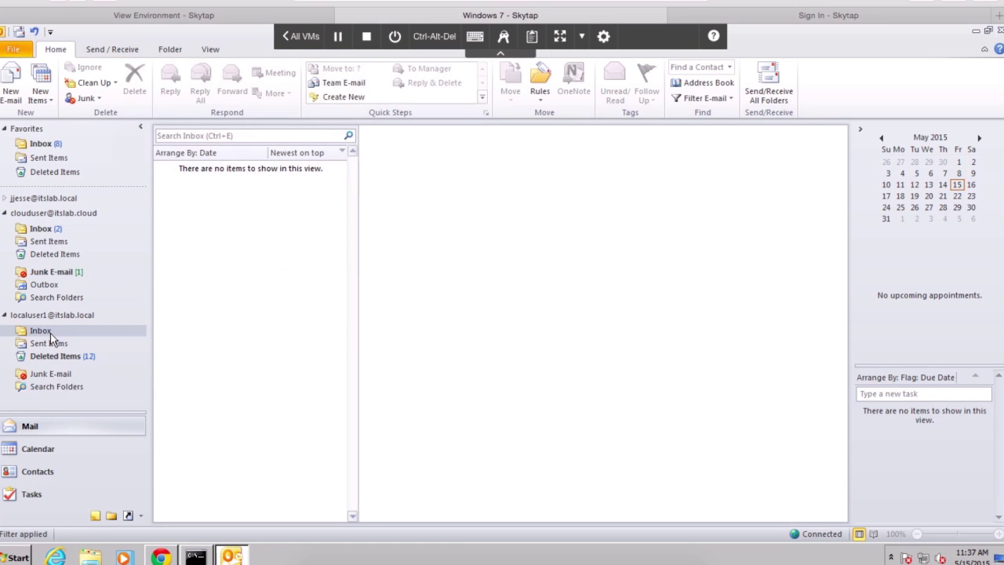
pyautogui.click(45, 333)
pyautogui.click(44, 228)
pyautogui.click(251, 200)
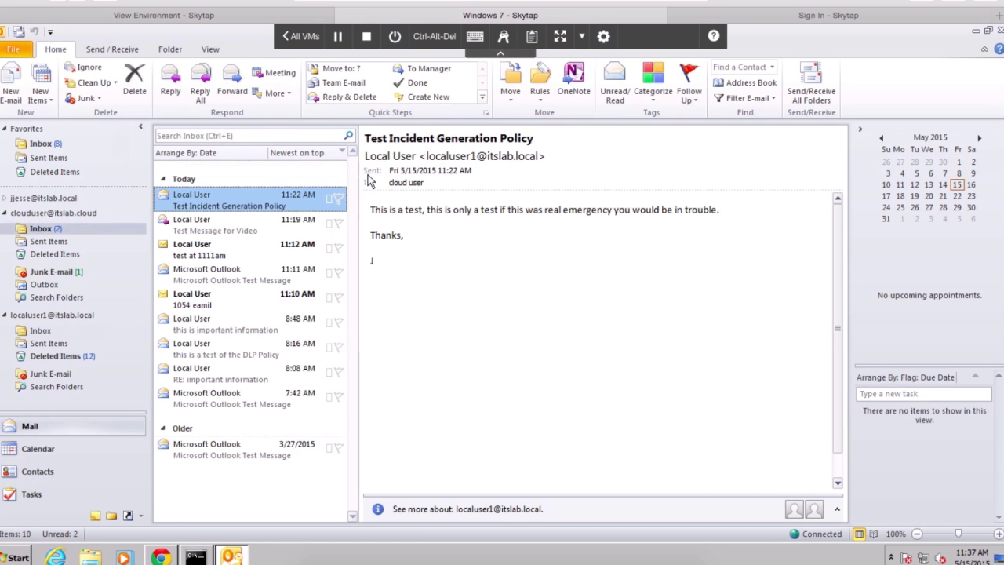
pyautogui.click(816, 77)
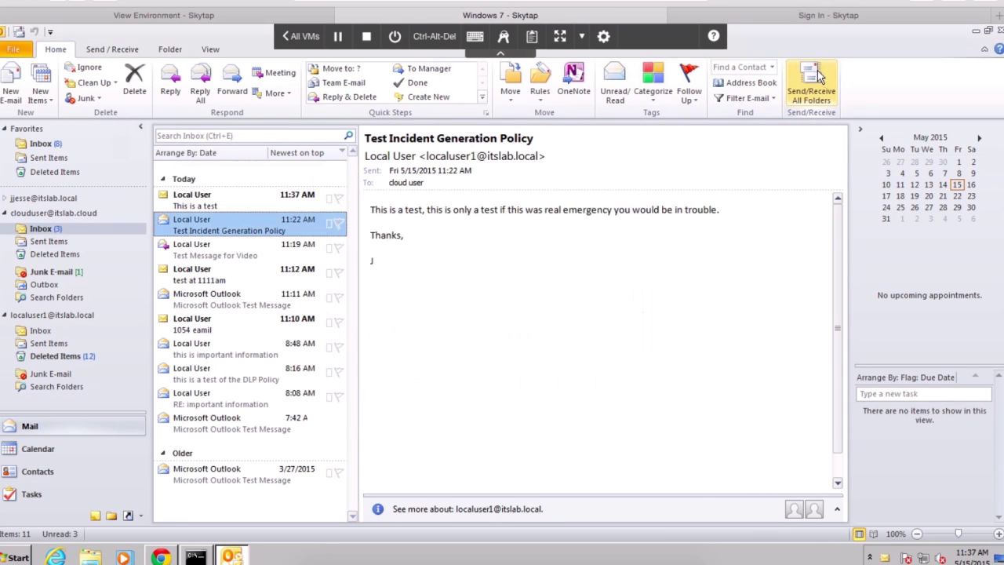
pyautogui.click(201, 205)
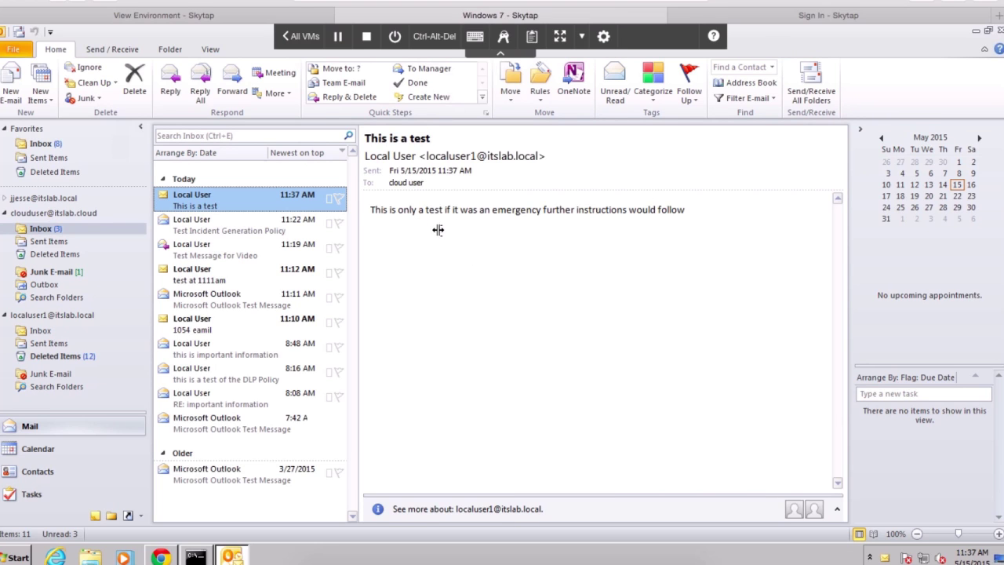
pyautogui.click(162, 557)
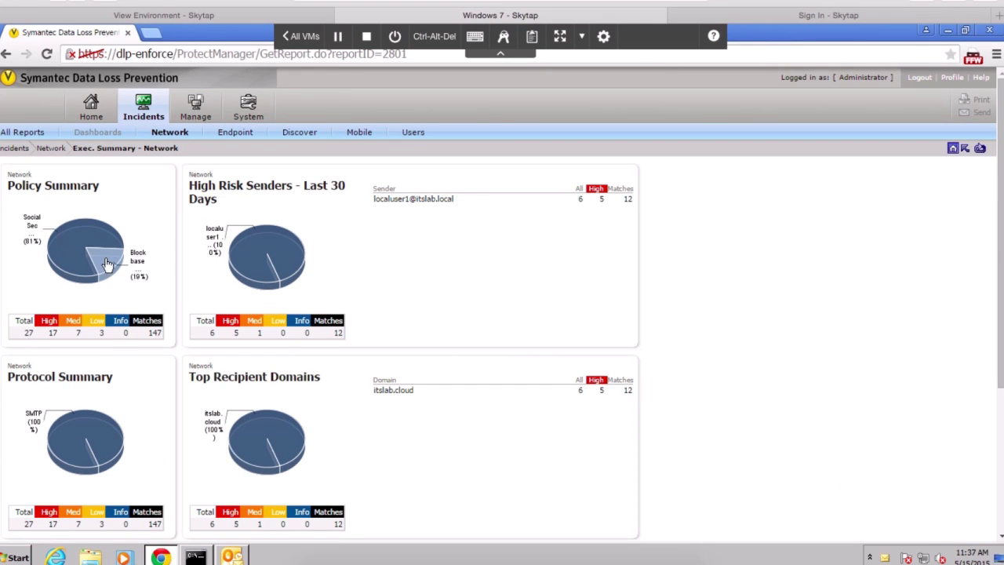
# Open the 'Block based on email address' policy from Manage > Policies > Policy List
pyautogui.moveTo(185, 118)
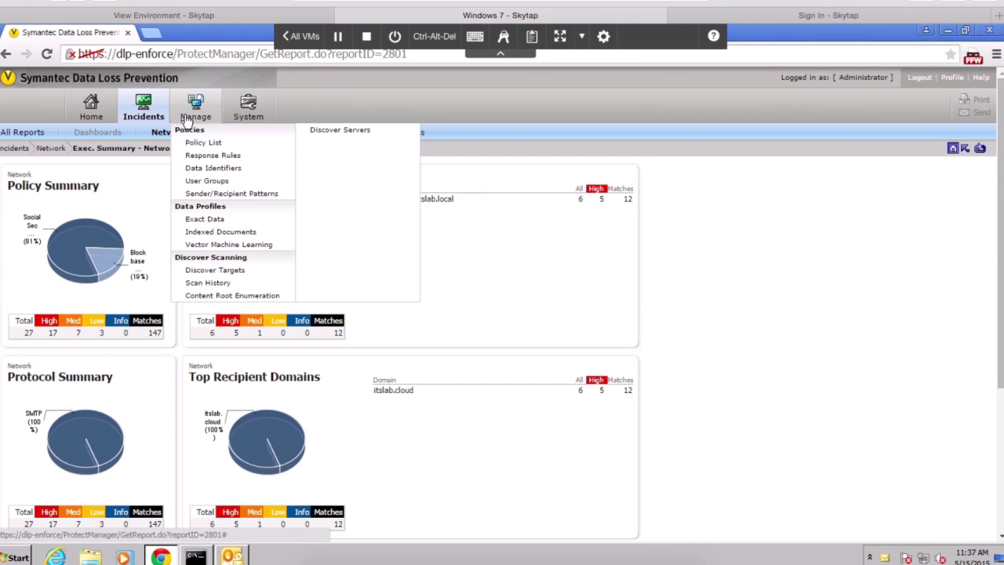
pyautogui.click(199, 147)
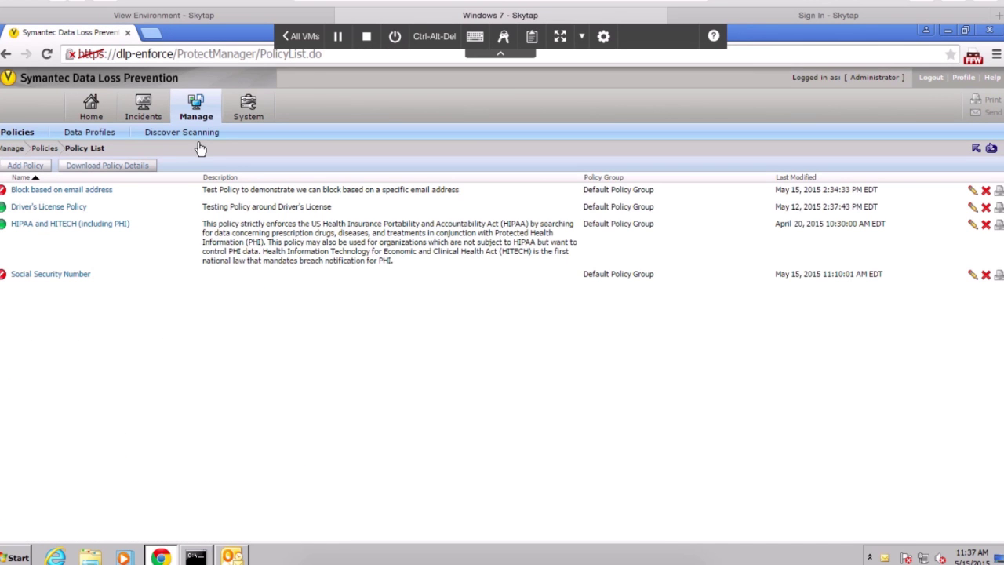
pyautogui.click(31, 194)
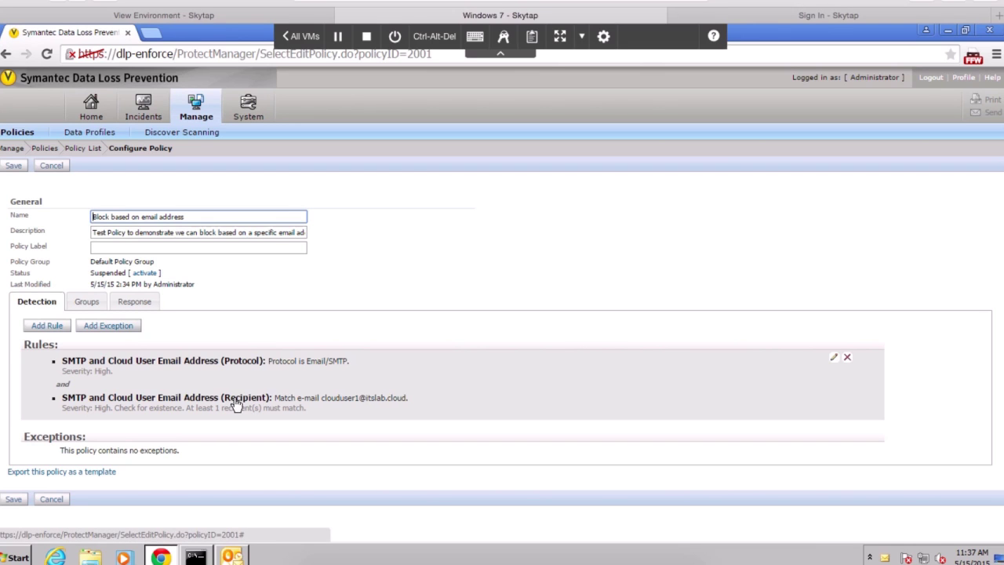
# Edit the SMTP and Cloud User Email Address rule, review its conditions, and request deleting the recipient condition
pyautogui.click(356, 375)
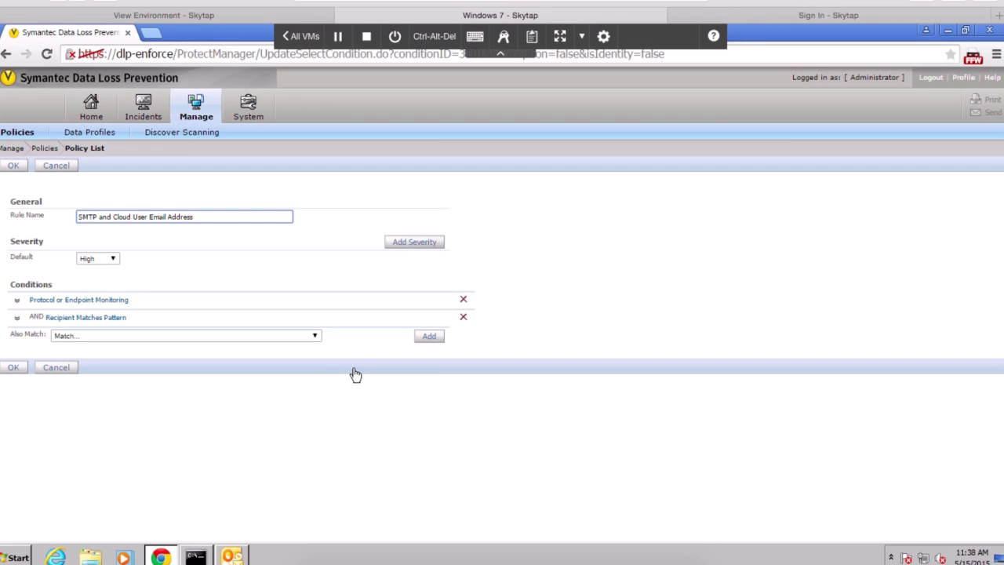
pyautogui.click(20, 310)
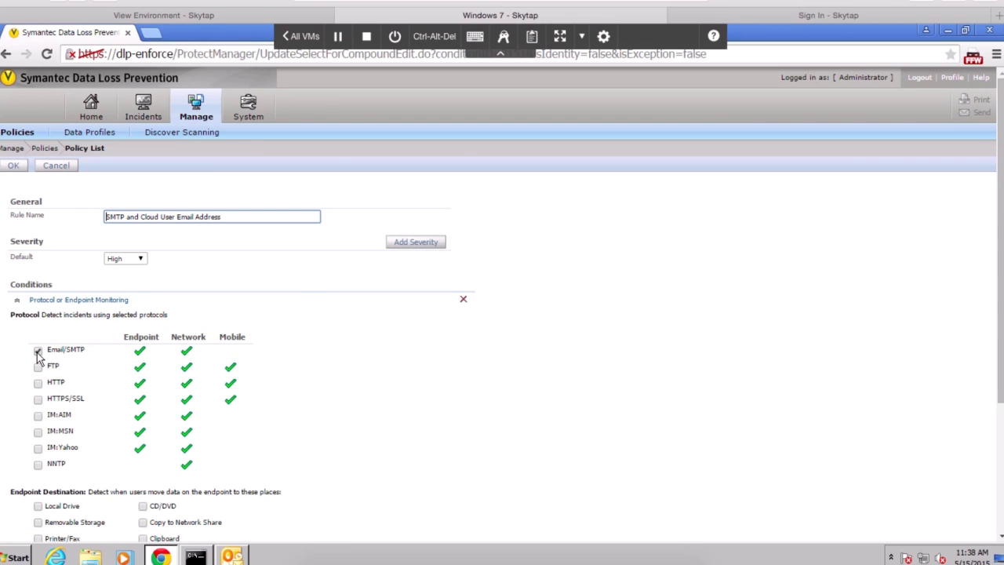
pyautogui.click(19, 302)
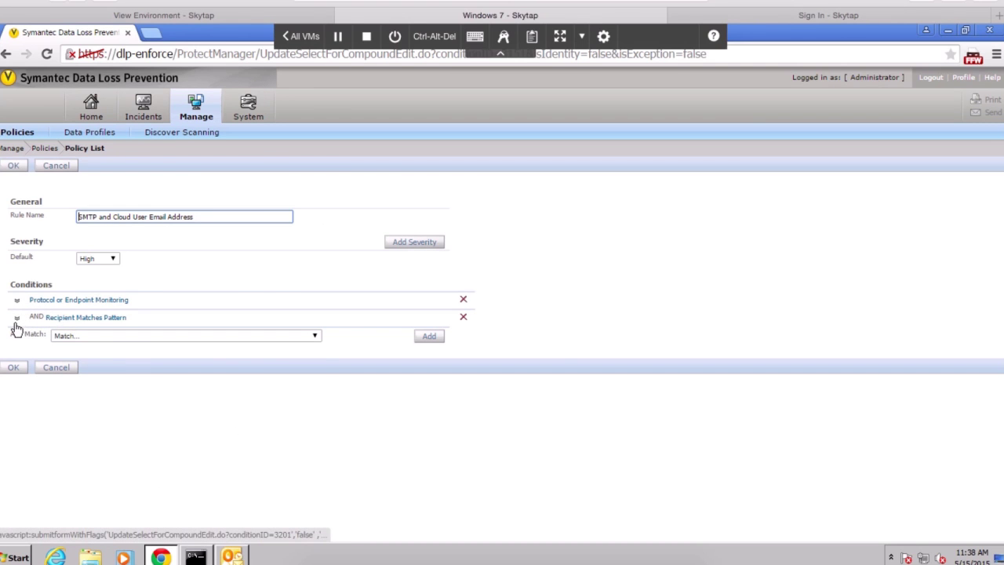
pyautogui.click(16, 322)
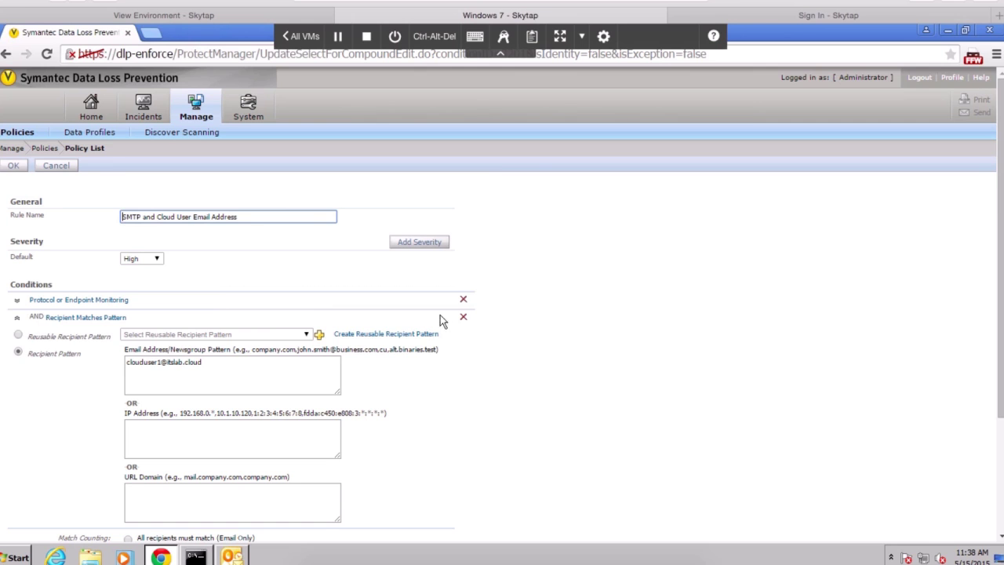
pyautogui.click(462, 317)
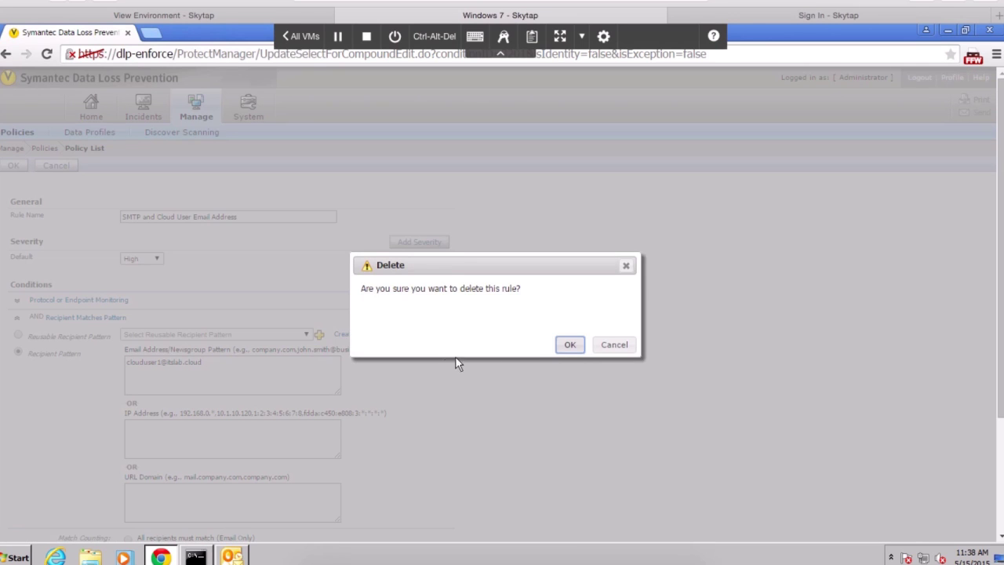
# Confirm deleting the old recipient condition and add a new Recipient Matches Pattern condition
pyautogui.click(571, 346)
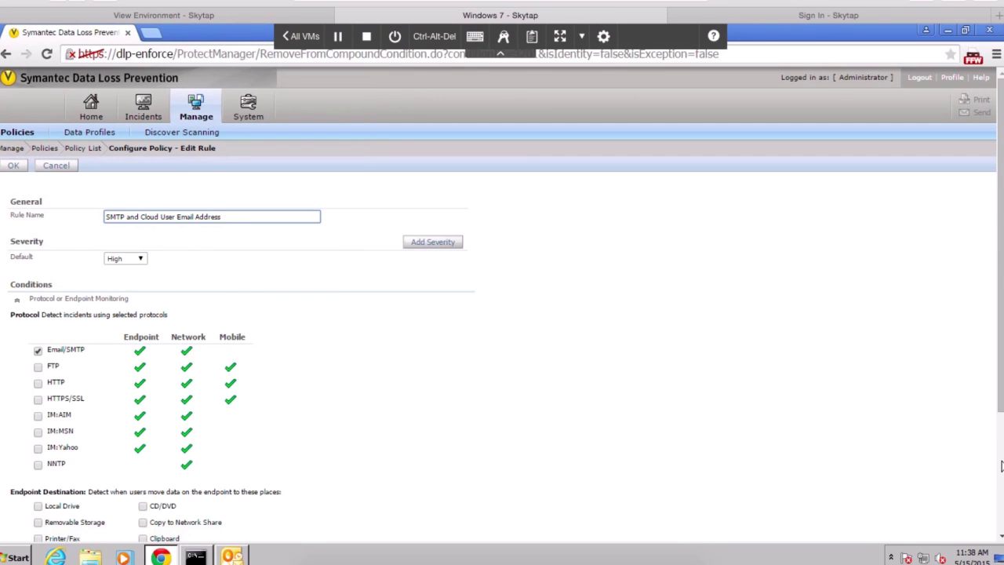
pyautogui.scroll(-3, 1000, 471)
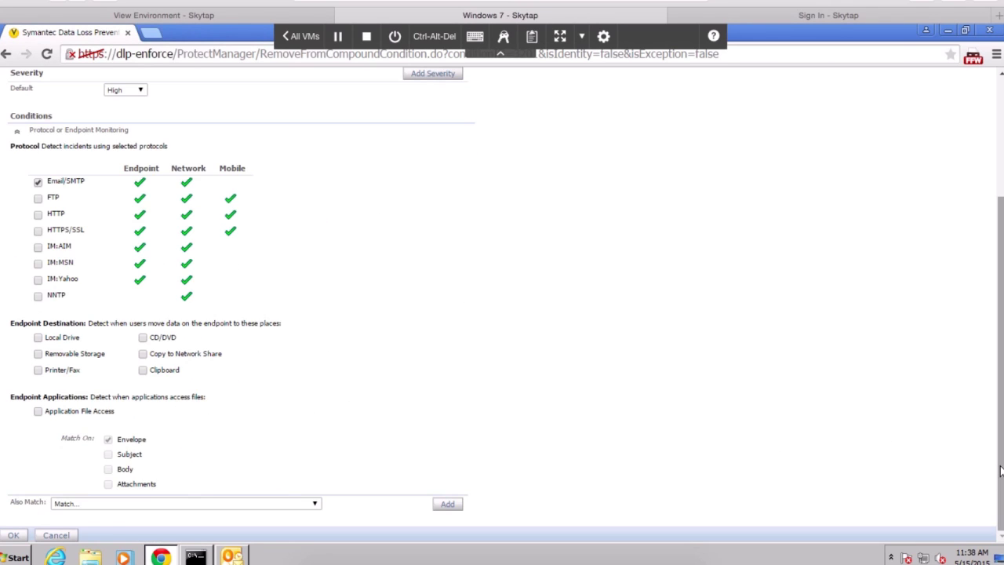
pyautogui.click(276, 504)
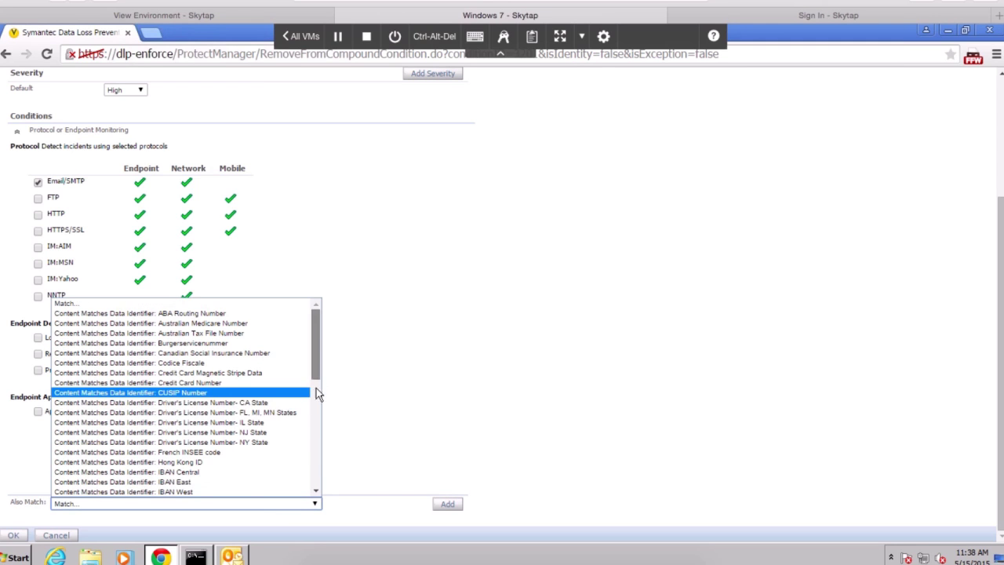
pyautogui.moveTo(316, 387); pyautogui.dragTo(313, 528)
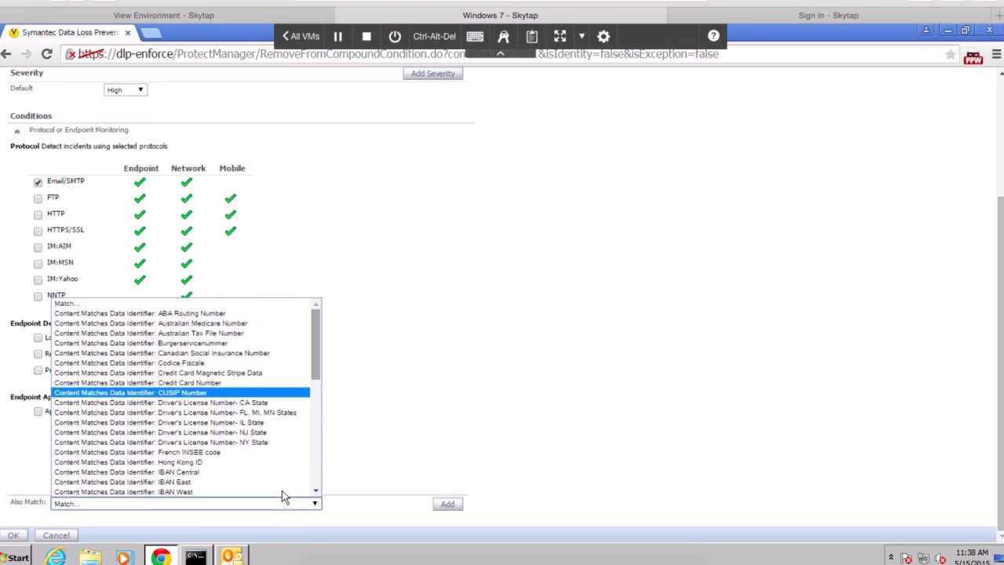
pyautogui.click(314, 482)
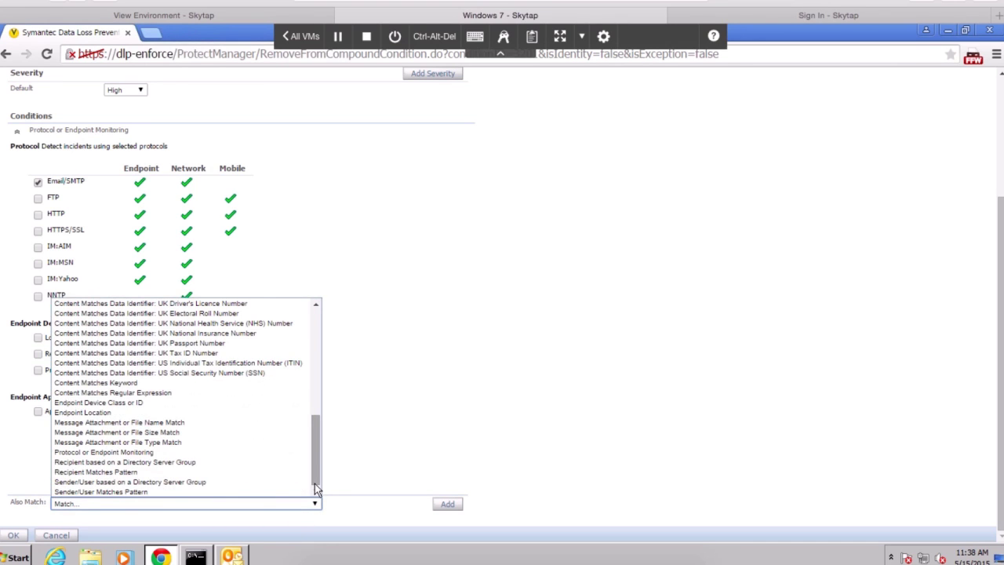
pyautogui.click(134, 472)
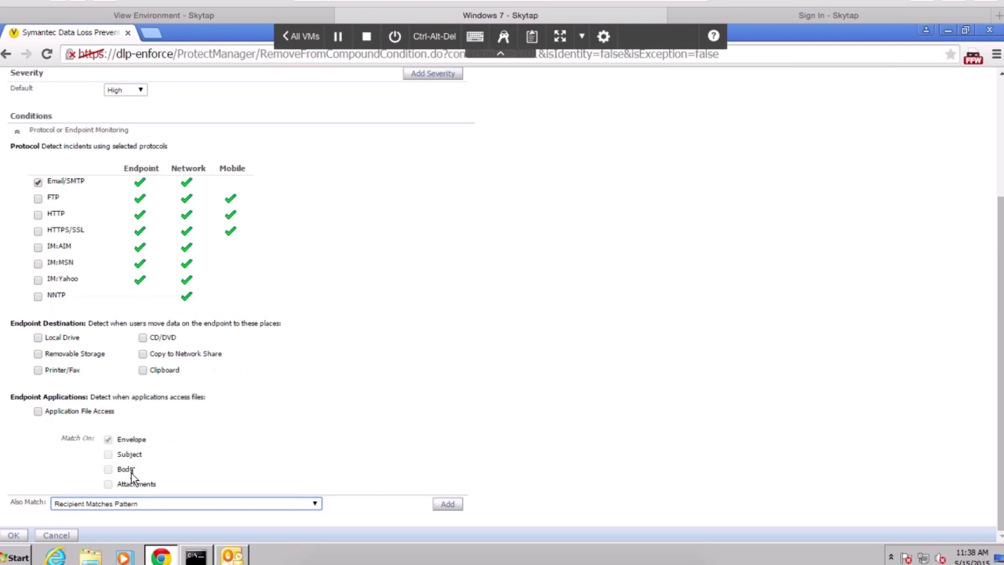
pyautogui.click(444, 504)
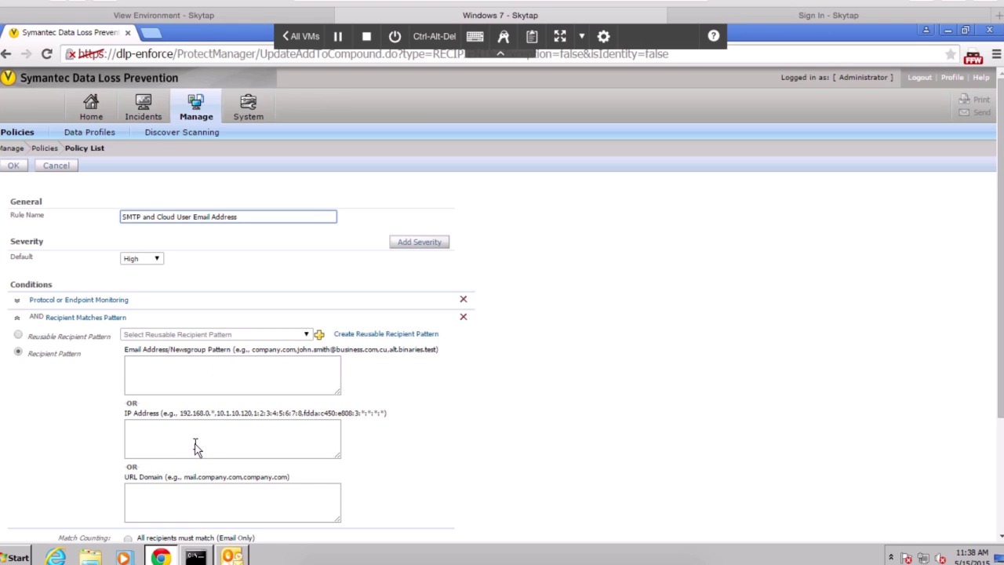
# Enter the cloud user's email address as the recipient pattern and save the rule
pyautogui.click(240, 379)
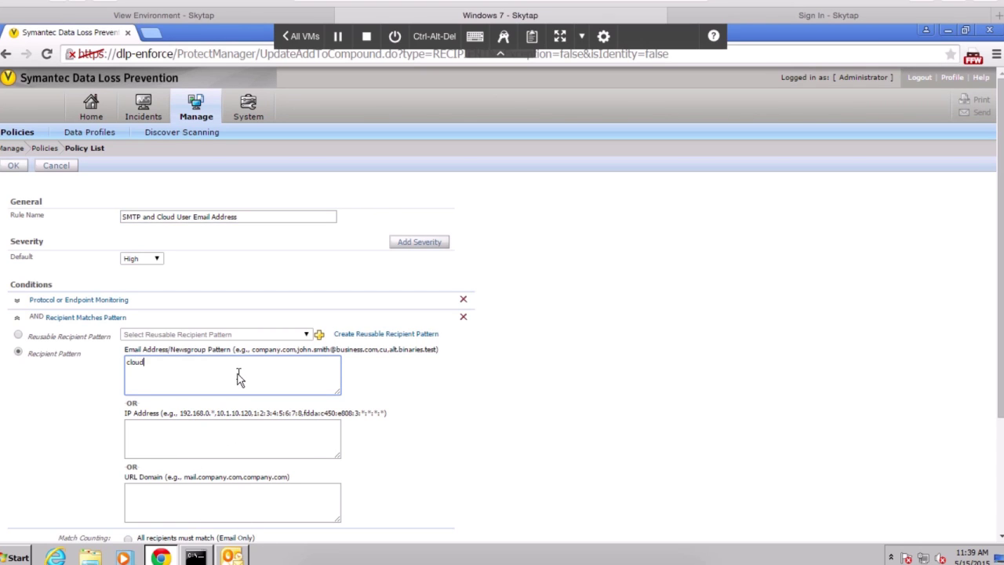
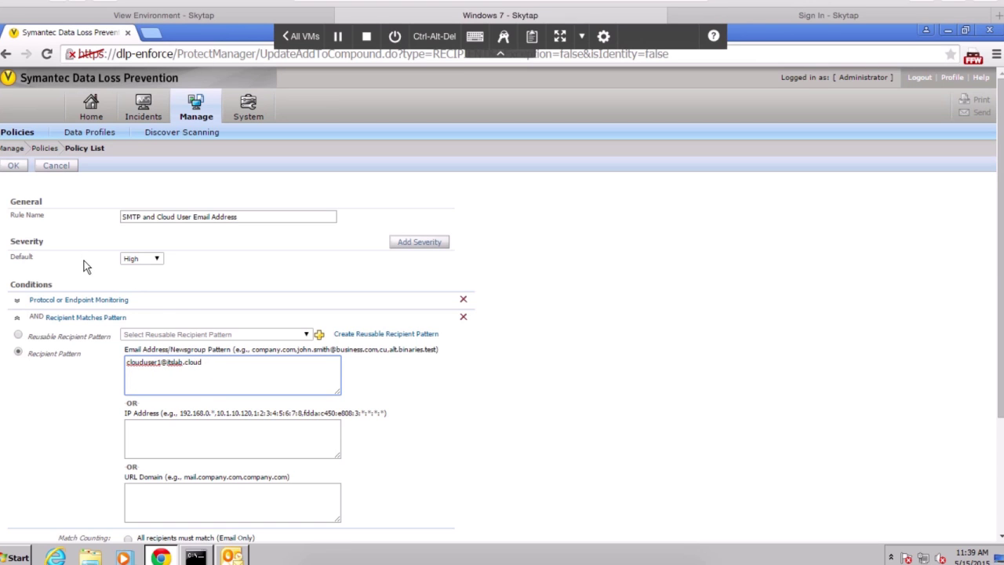
pyautogui.click(16, 168)
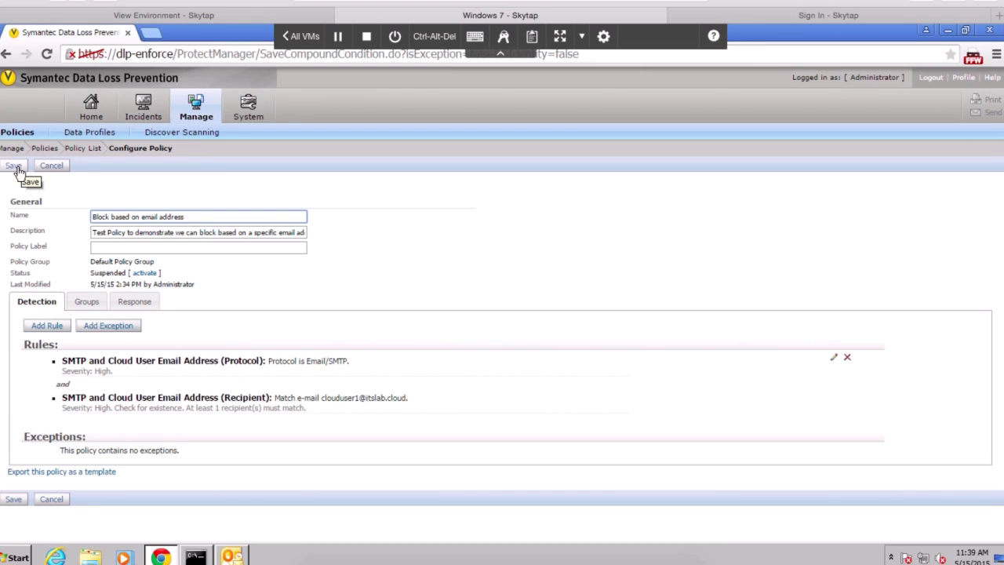
# Save the 'Block based on email address' policy and activate it
pyautogui.click(18, 170)
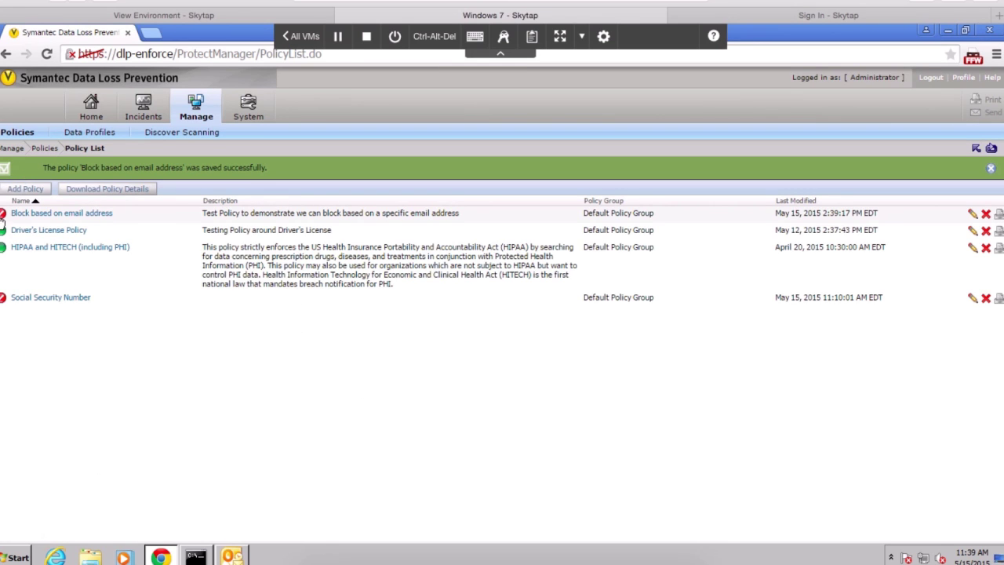
pyautogui.click(3, 216)
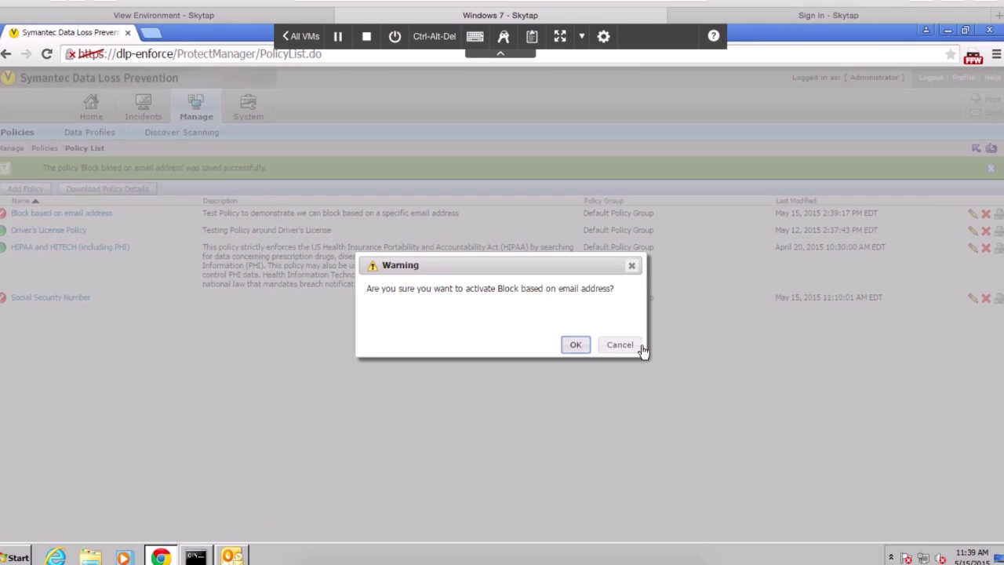
pyautogui.click(576, 346)
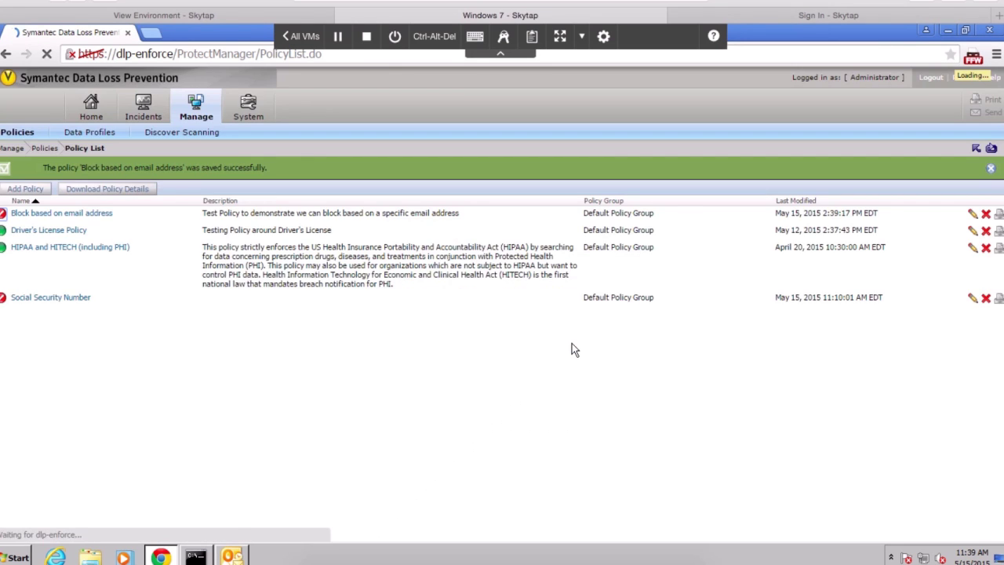
# Review the System > Servers > Overview page, then return to Outlook
pyautogui.moveTo(254, 100)
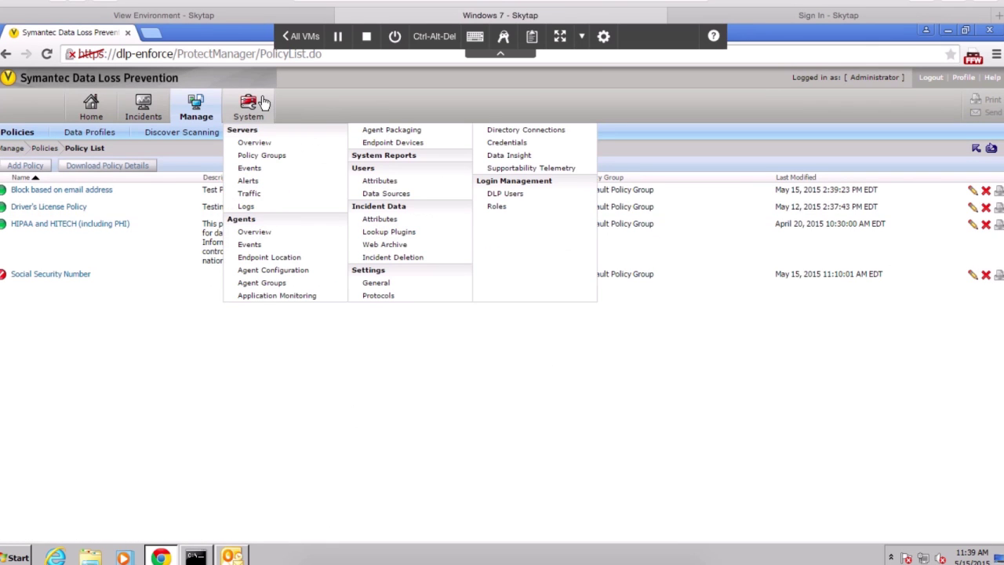
pyautogui.click(252, 145)
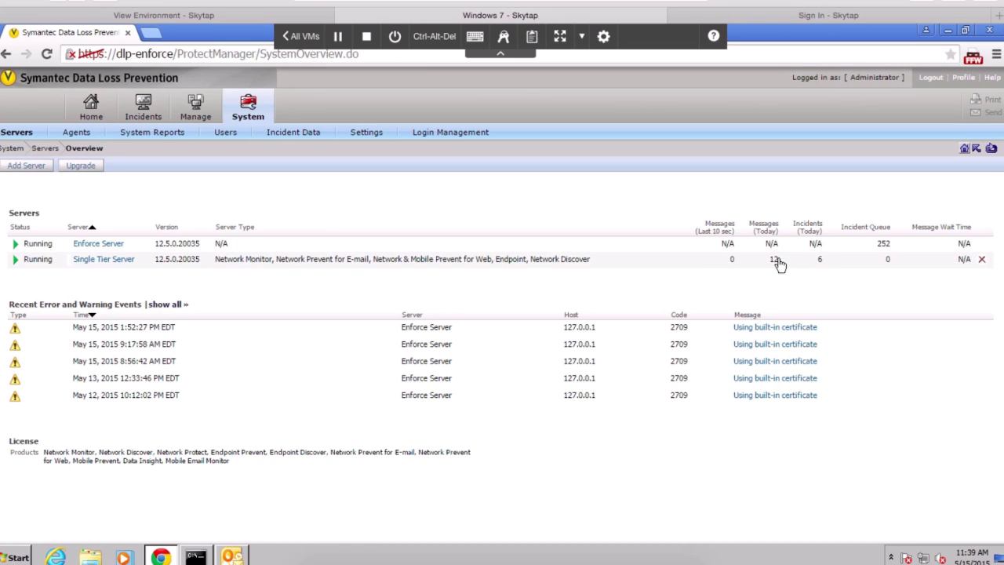
pyautogui.click(243, 557)
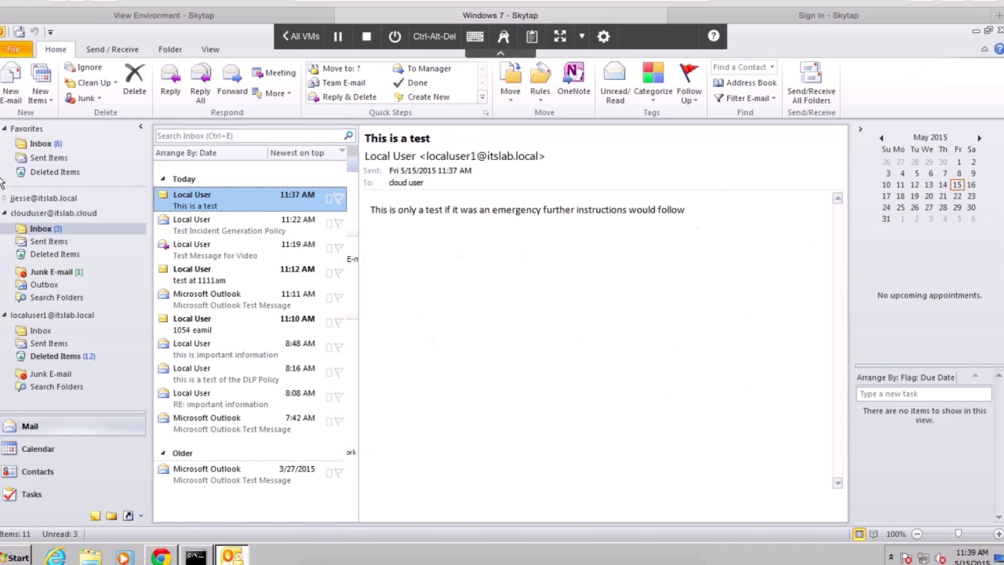
# Compose a new email to the cloud user with subject 'important information' and a short body
pyautogui.click(35, 336)
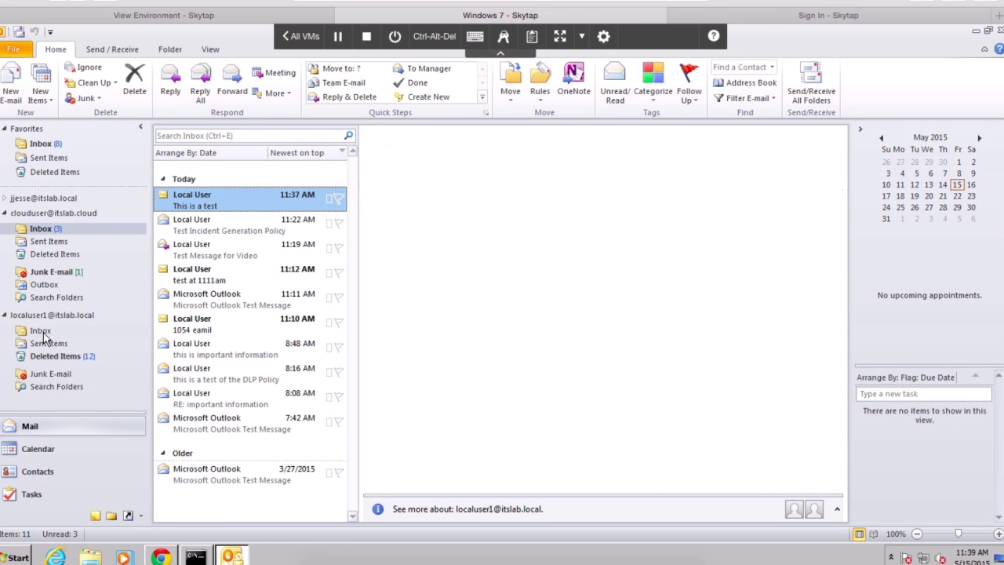
pyautogui.click(12, 79)
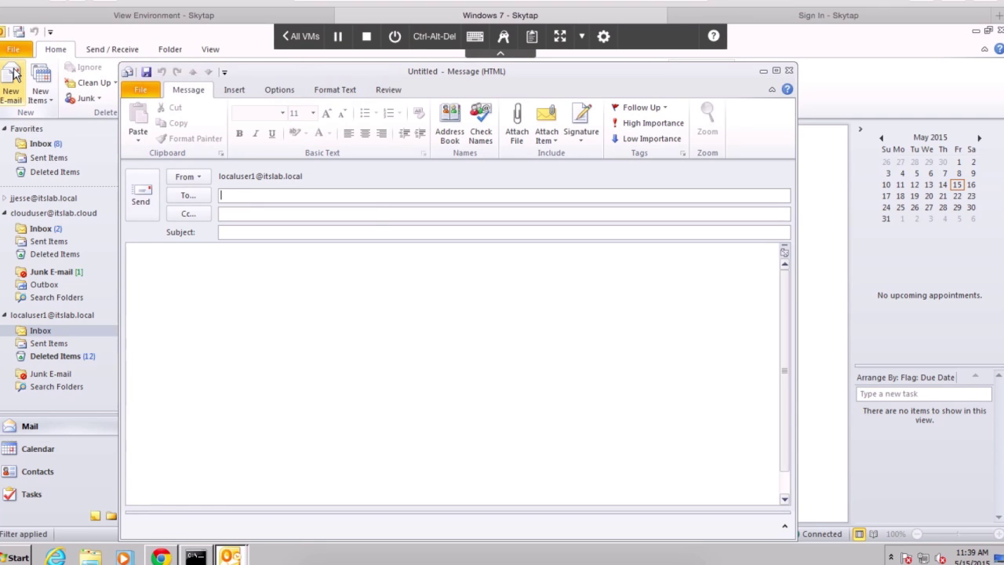
pyautogui.write('clo')
pyautogui.press('Return')
pyautogui.press('Tab')
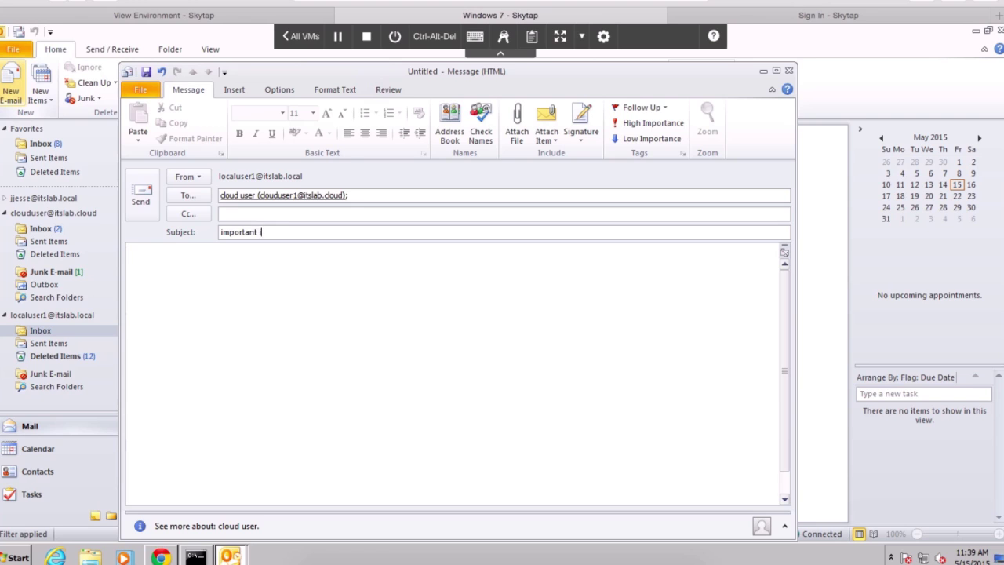
pyautogui.write('important information')
pyautogui.press('Tab')
pyautogui.write('Do')
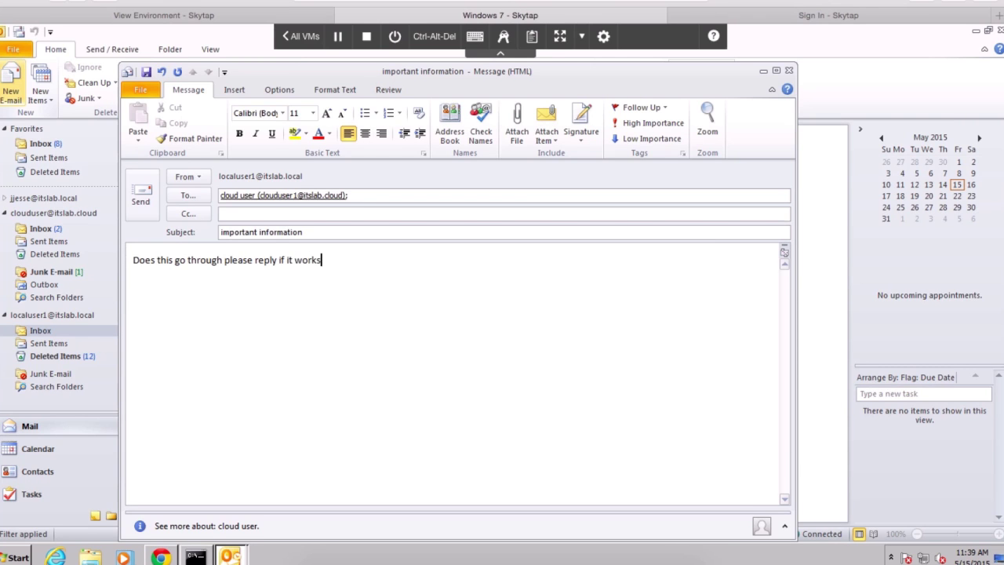
# Send the email, fetch new mail, and open it in the cloud user's inbox
pyautogui.click(141, 196)
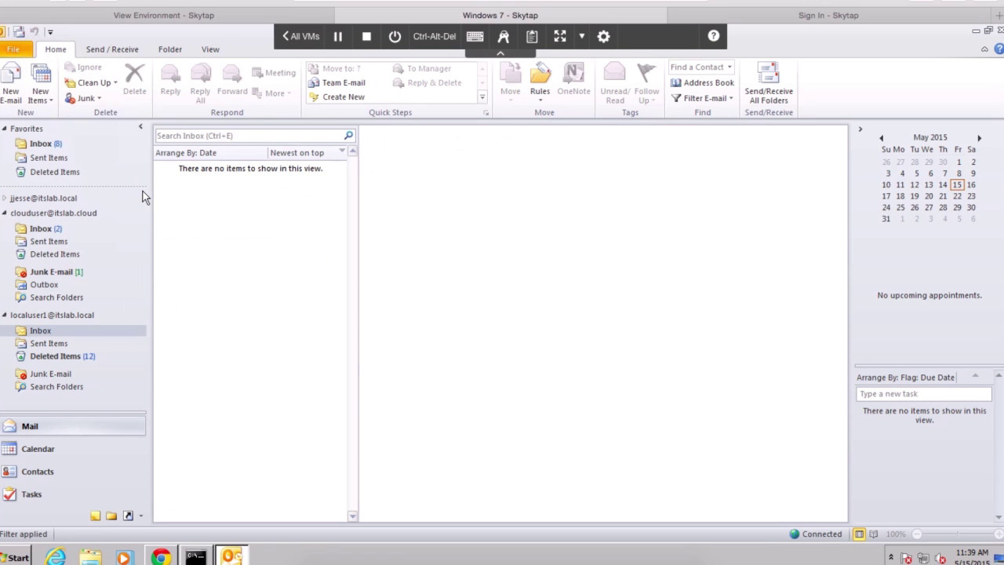
pyautogui.click(39, 232)
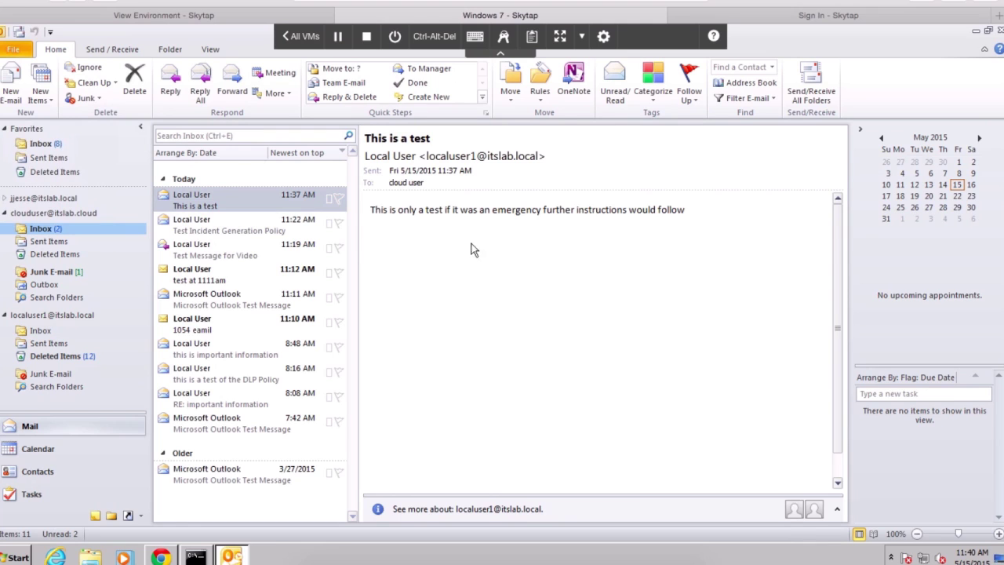
pyautogui.click(812, 87)
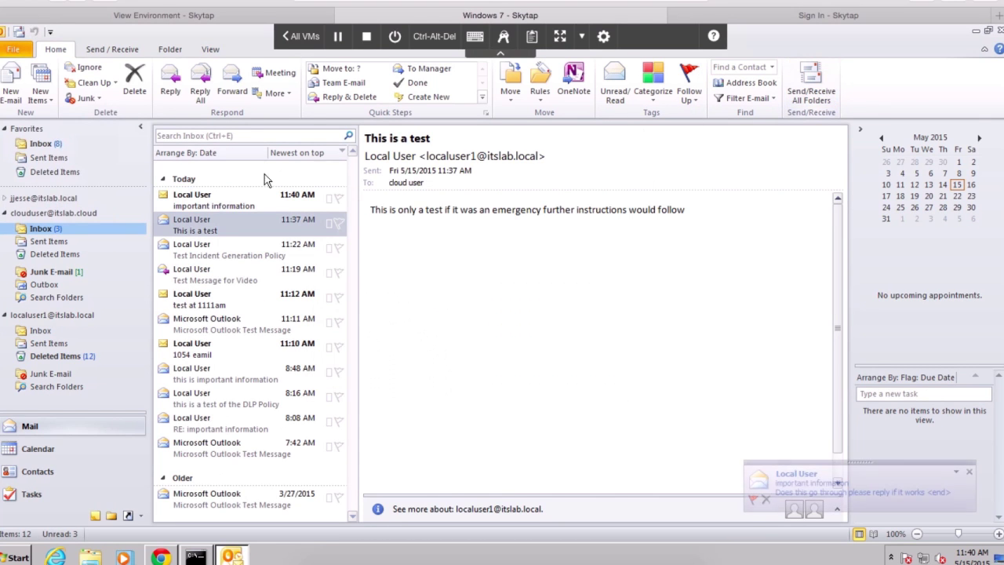
pyautogui.click(238, 197)
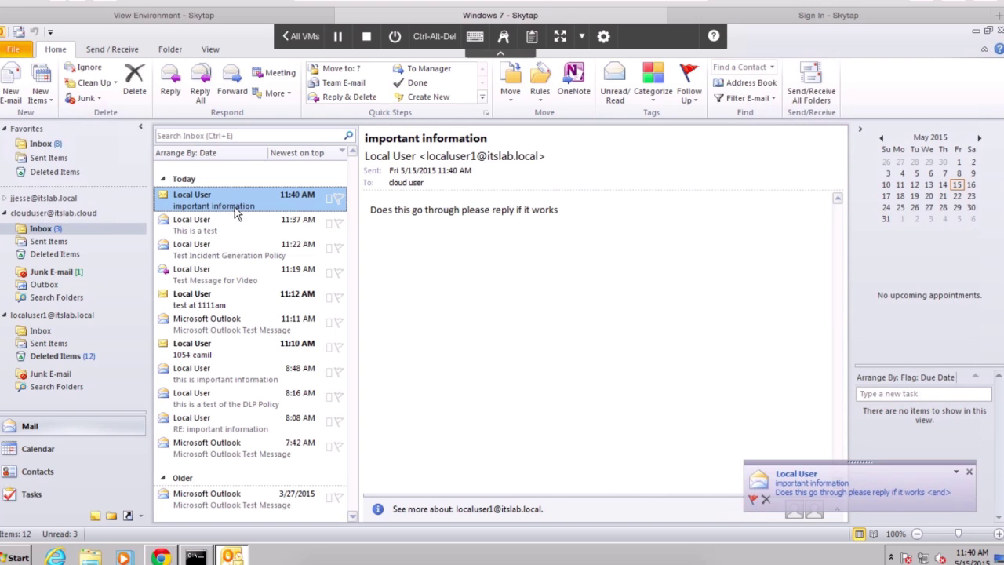
pyautogui.moveTo(162, 557)
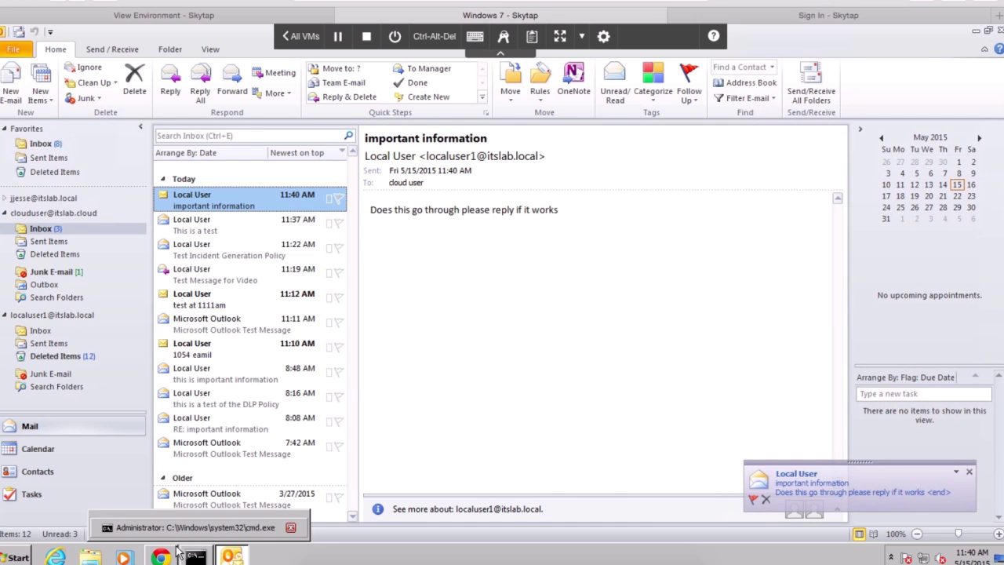
pyautogui.click(162, 557)
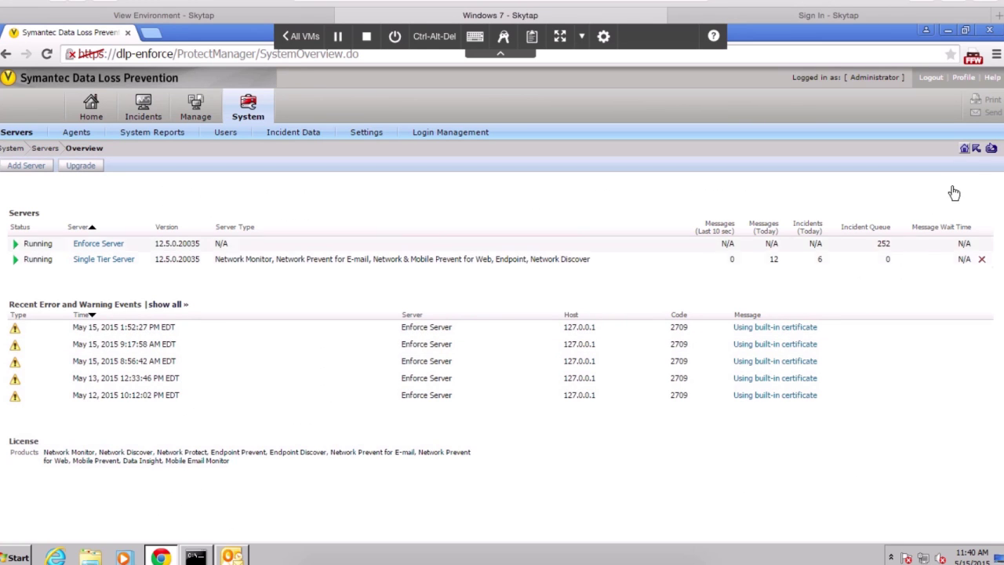
# Refresh the overview, open new network incidents, inspect incident 00001104, and return to the list
pyautogui.click(991, 149)
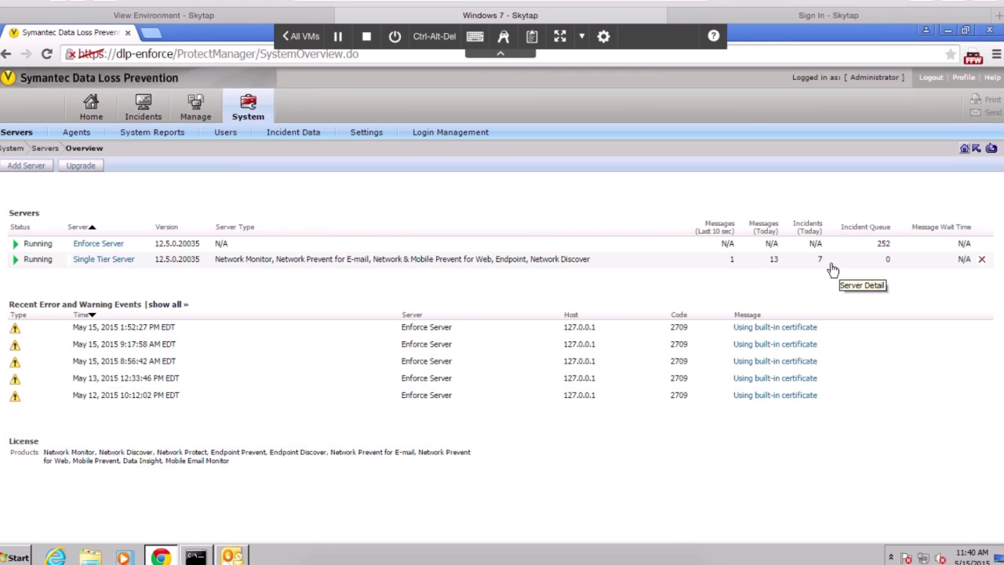
pyautogui.moveTo(131, 110)
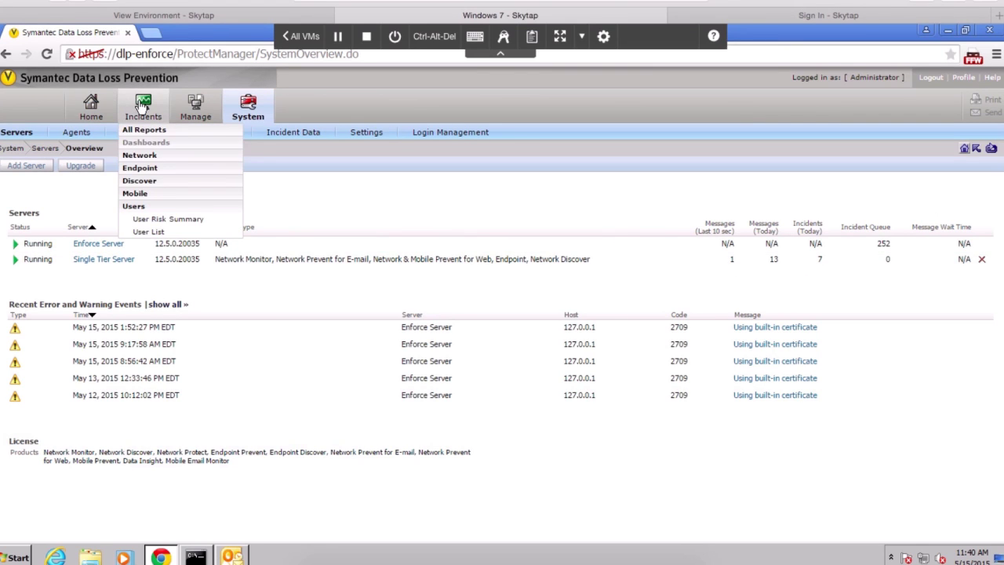
pyautogui.click(133, 157)
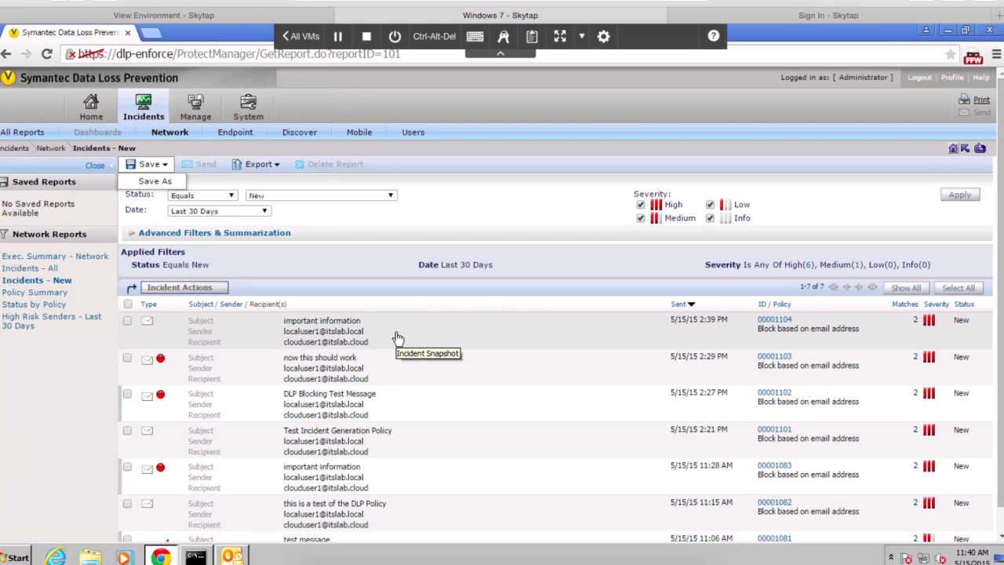
pyautogui.click(397, 338)
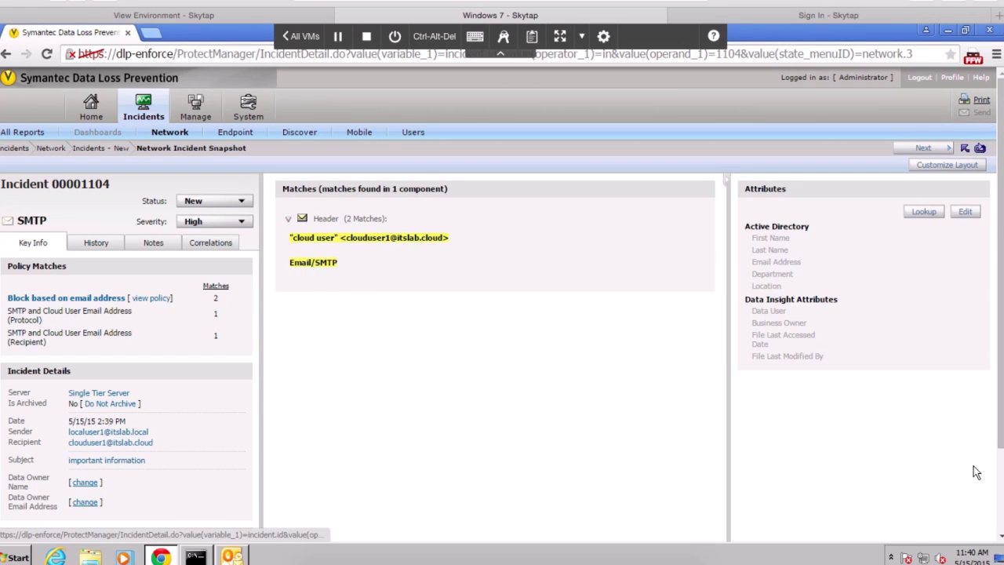
pyautogui.scroll(-2, 1001, 499)
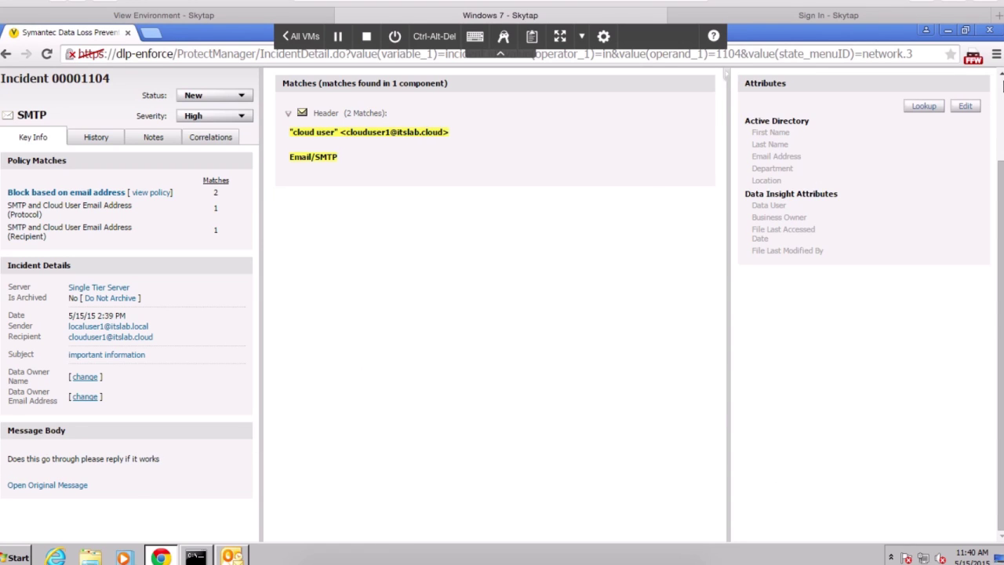
pyautogui.scroll(2, 1001, 92)
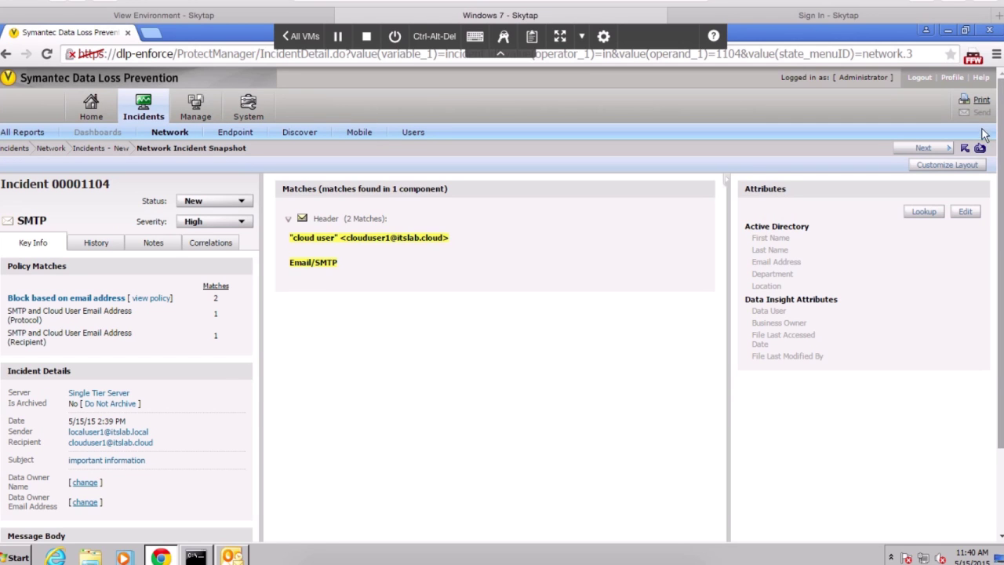
pyautogui.click(966, 149)
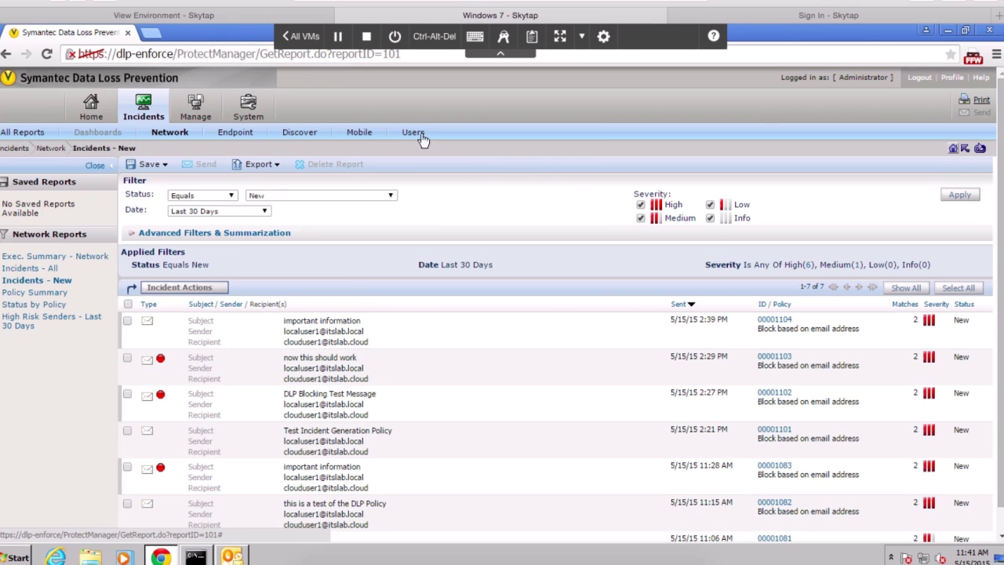
# Edit the 'Block outbound email and notify Sender' response rule and enlarge its notification Body
pyautogui.moveTo(197, 116)
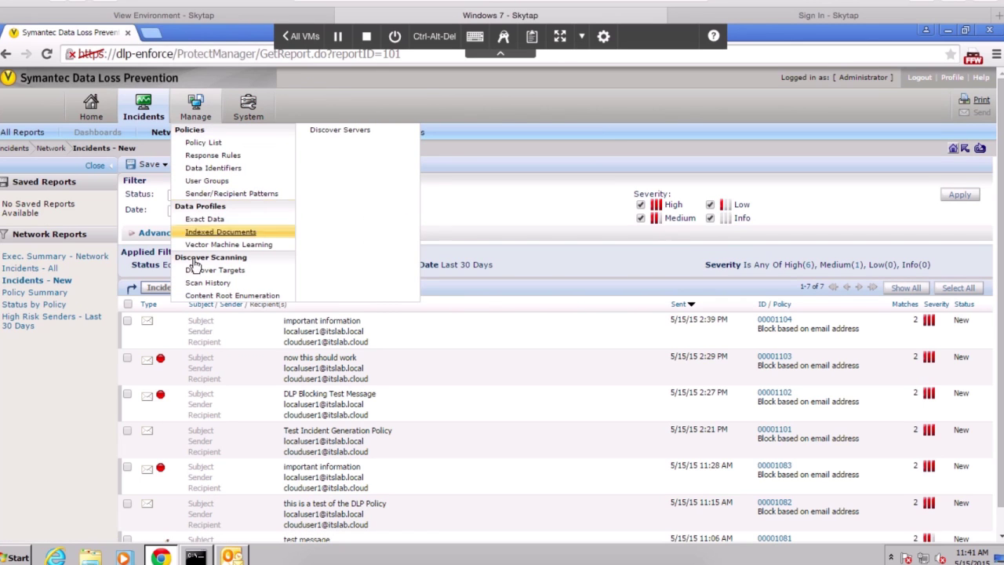
pyautogui.click(201, 156)
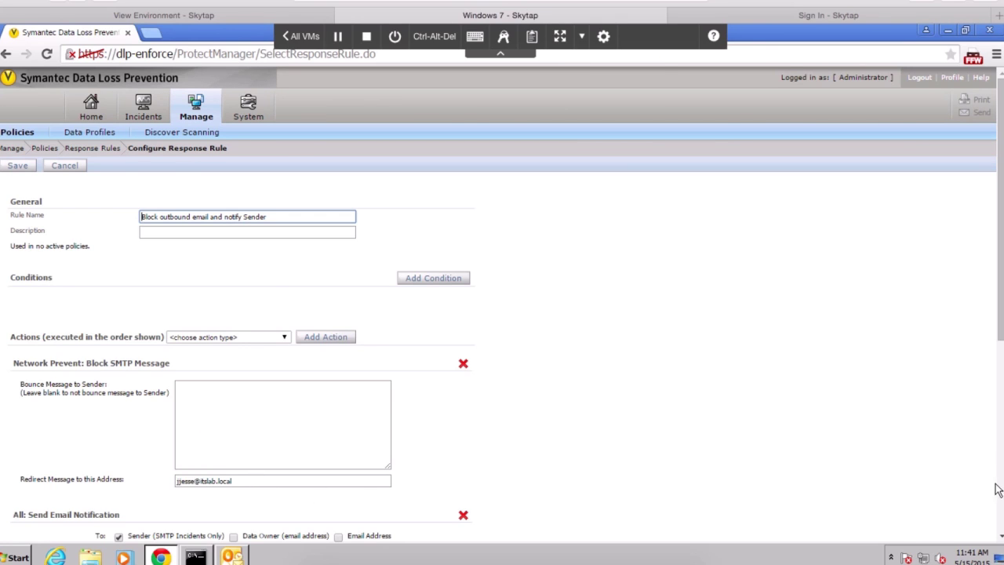
pyautogui.scroll(-5, 1002, 533)
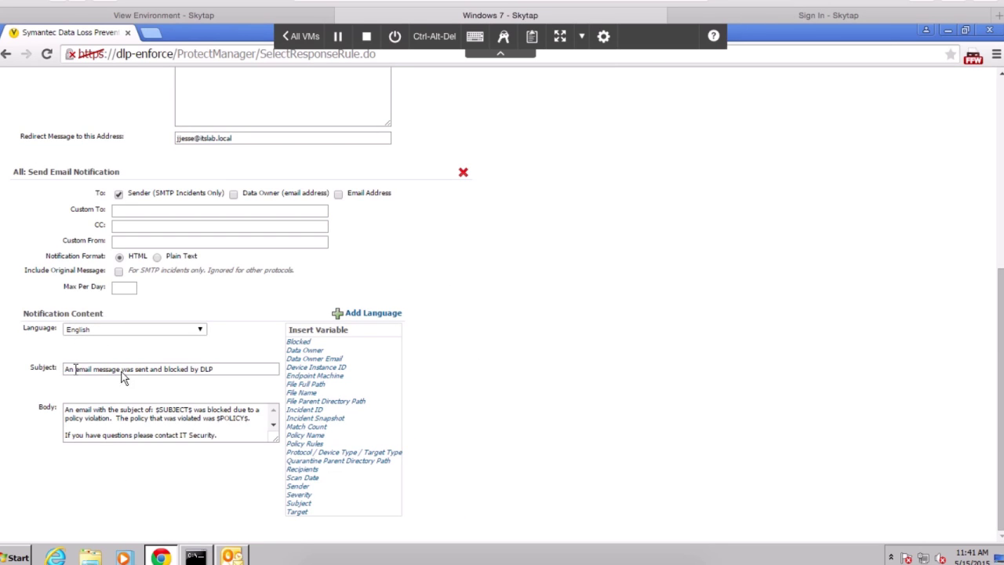
pyautogui.moveTo(276, 443); pyautogui.dragTo(508, 543)
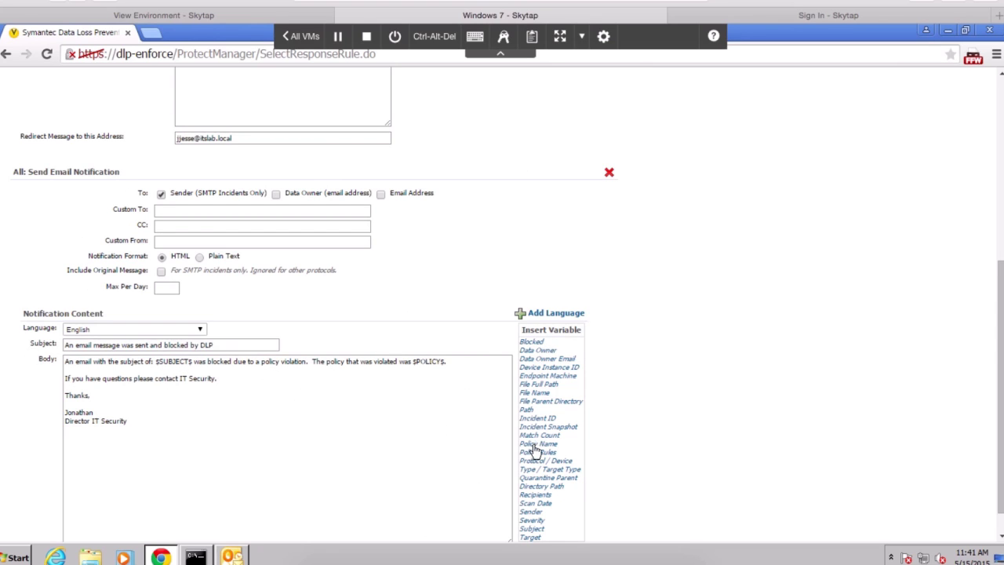
# Replace the notification body with a message that the $SUBJECT$ email was blocked by DLP
pyautogui.moveTo(171, 429); pyautogui.dragTo(38, 358)
pyautogui.write('An email wit hth')
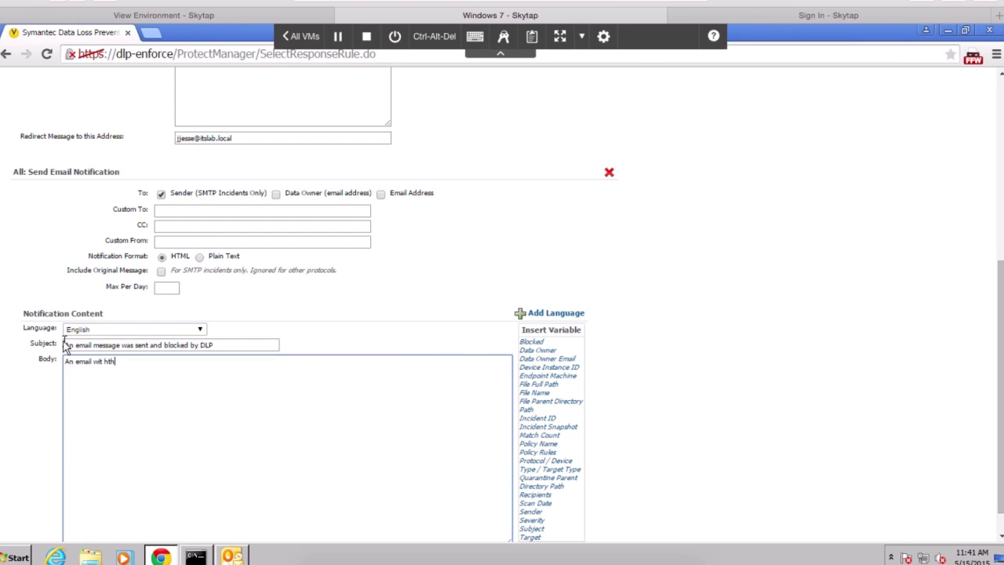
pyautogui.write('e su')
pyautogui.press('BackSpace')
pyautogui.press('BackSpace')
pyautogui.press('BackSpace')
pyautogui.press('BackSpace')
pyautogui.press('BackSpace')
pyautogui.press('BackSpace')
pyautogui.press('BackSpace')
pyautogui.press('BackSpace')
pyautogui.press('BackSpace')
pyautogui.write('h the subject')
pyautogui.click(533, 528)
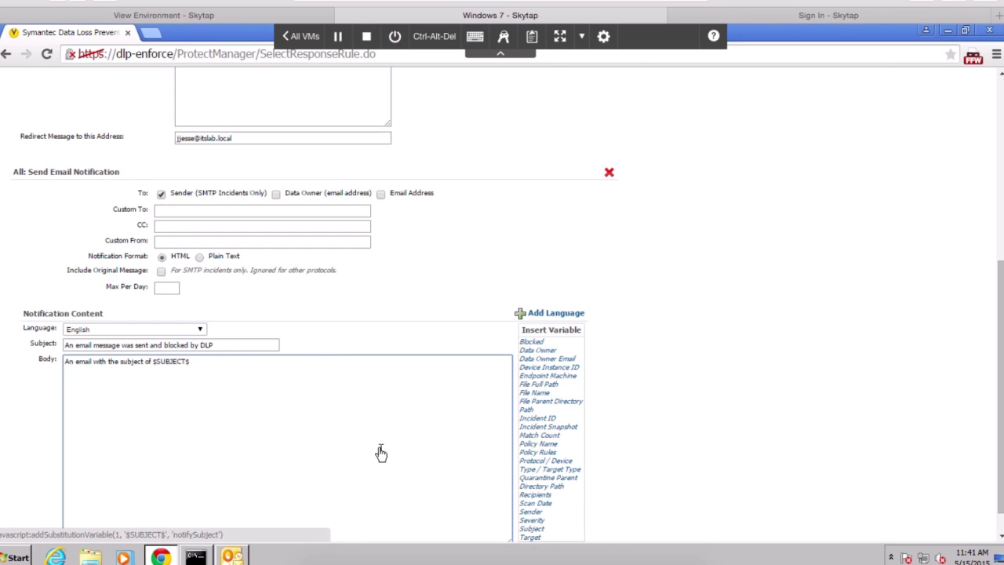
pyautogui.write('was blocked ')
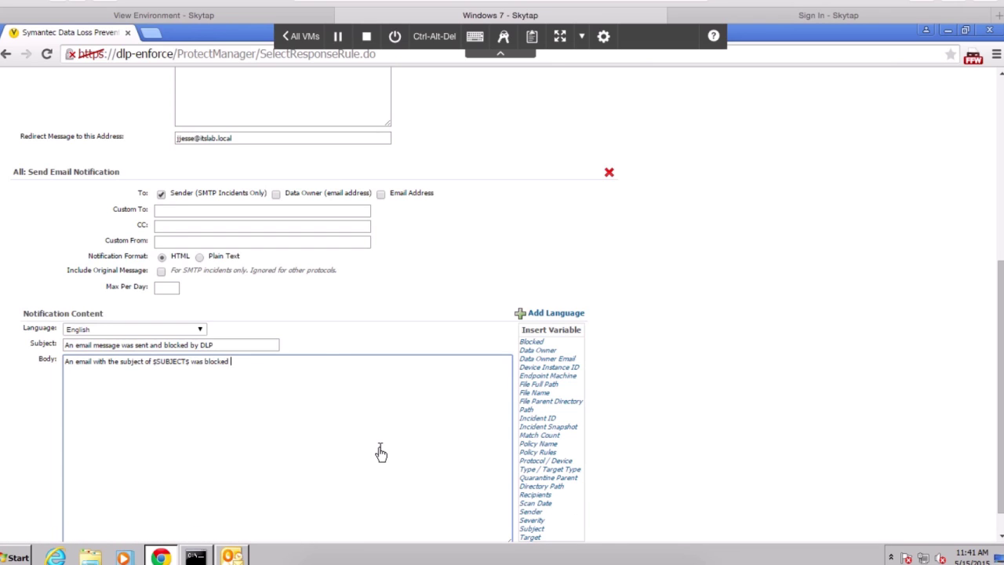
pyautogui.write('by the DLP system due to a policy')
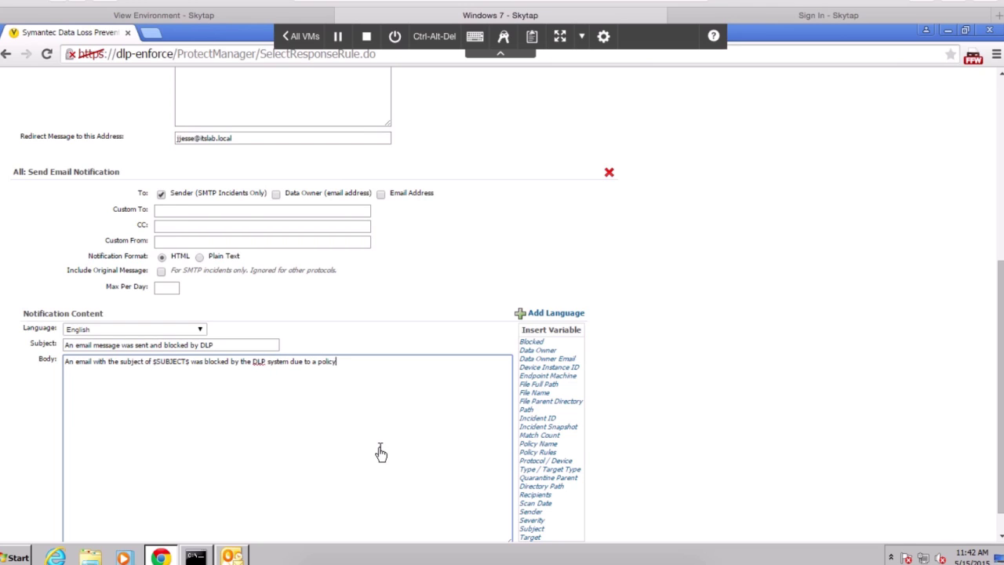
pyautogui.write(' violation.  ')
pyautogui.write('The policy that w')
pyautogui.write('a')
# Add the violated $POLICY$ line, an IT contact request, and a 'Director of IT Security' signature
pyautogui.press('BackSpace')
pyautogui.press('BackSpace')
pyautogui.press('BackSpace')
pyautogui.press('BackSpace')
pyautogui.press('BackSpace')
pyautogui.press('BackSpace')
pyautogui.press('BackSpace')
pyautogui.press('BackSpace')
pyautogui.press('BackSpace')
pyautogui.press('BackSpace')
pyautogui.press('BackSpace')
pyautogui.write('licy that was violated:')
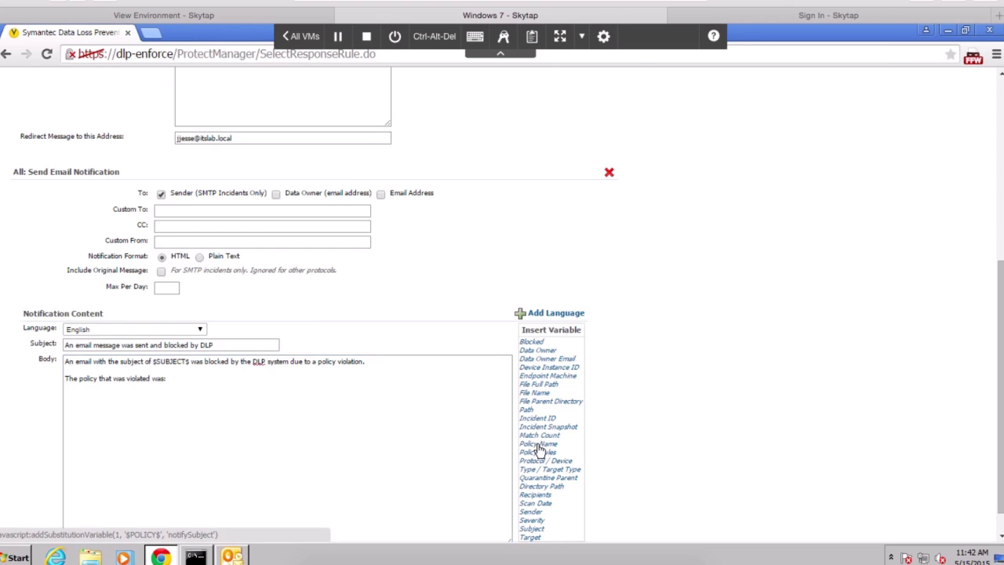
pyautogui.click(539, 444)
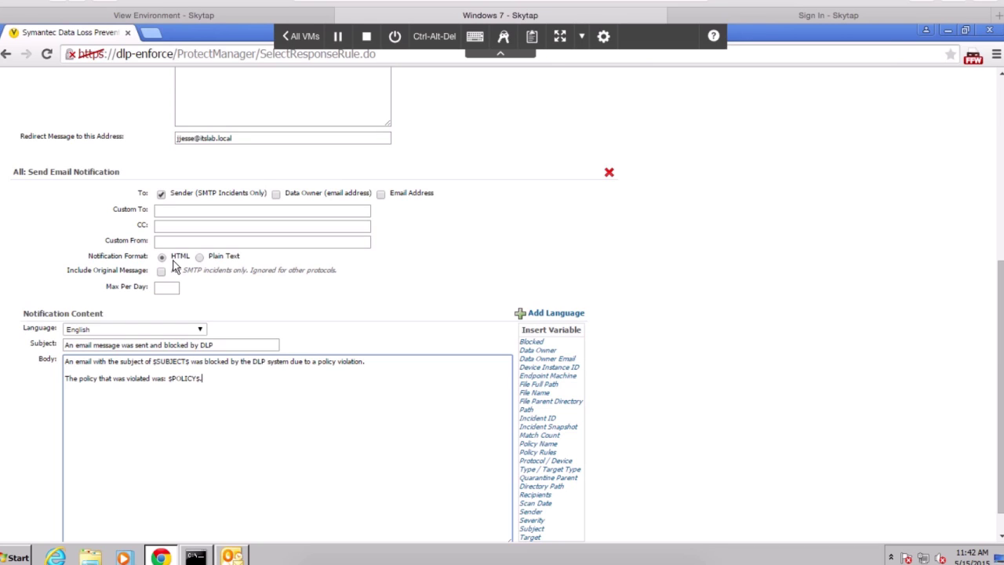
pyautogui.write('hat')
pyautogui.write(' was violated was: $POLICY$.  If you have questions o')
pyautogui.write('r concerns please contact')
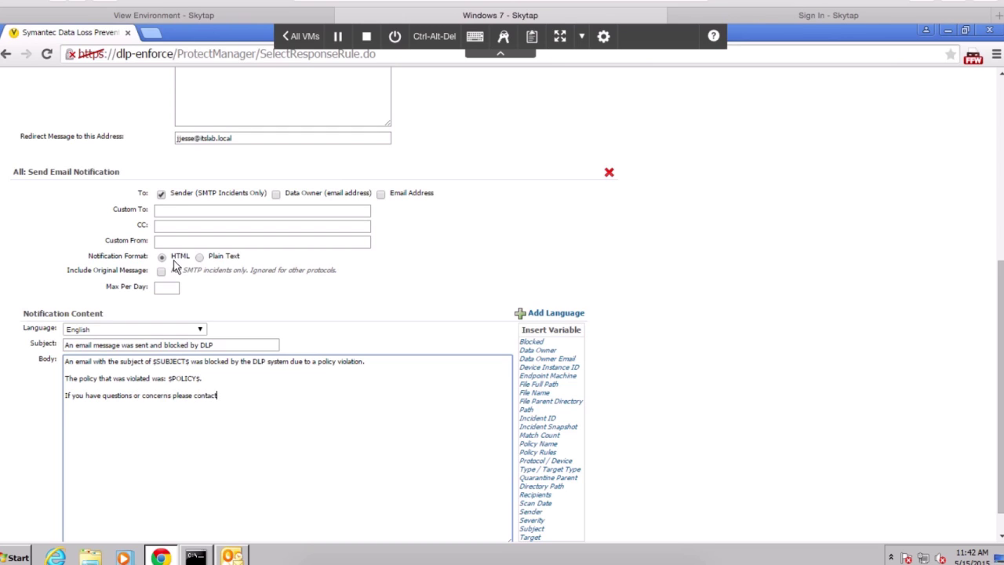
pyautogui.write(' IT Security.  ')
pyautogui.write('Thanks and have a gr')
pyautogui.write('eat day.  ')
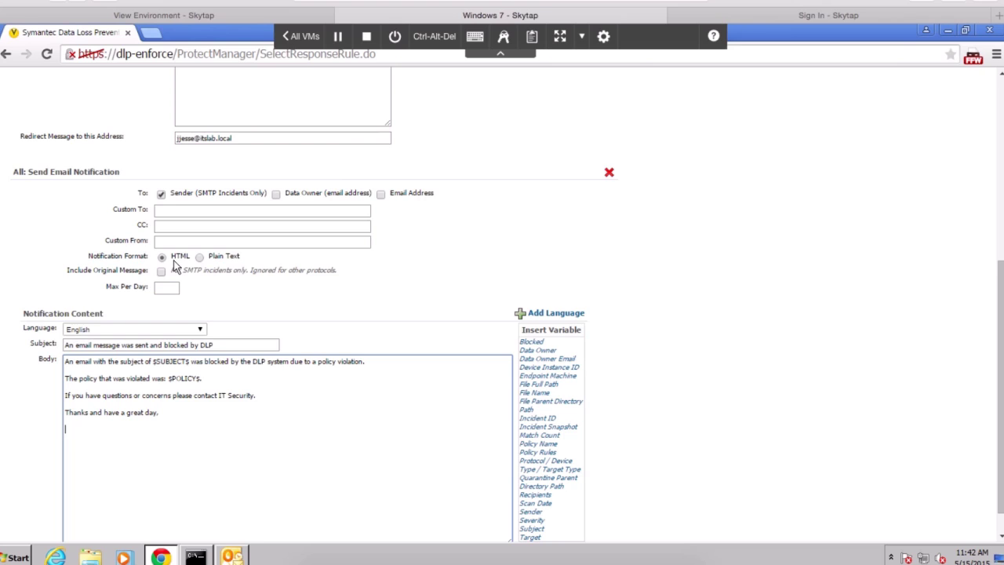
pyautogui.write('Jonathan')
pyautogui.hotkey('shift', 'Return')
pyautogui.write('Diret')
pyautogui.write('curity')
# Save the edited response rule and open the Block based on email address policy
pyautogui.click(1001, 88)
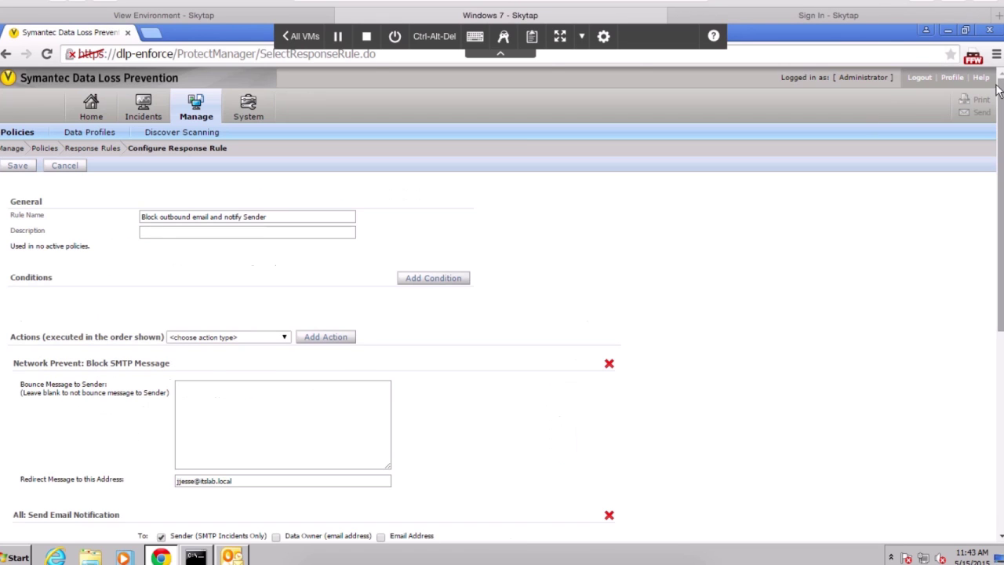
pyautogui.click(17, 167)
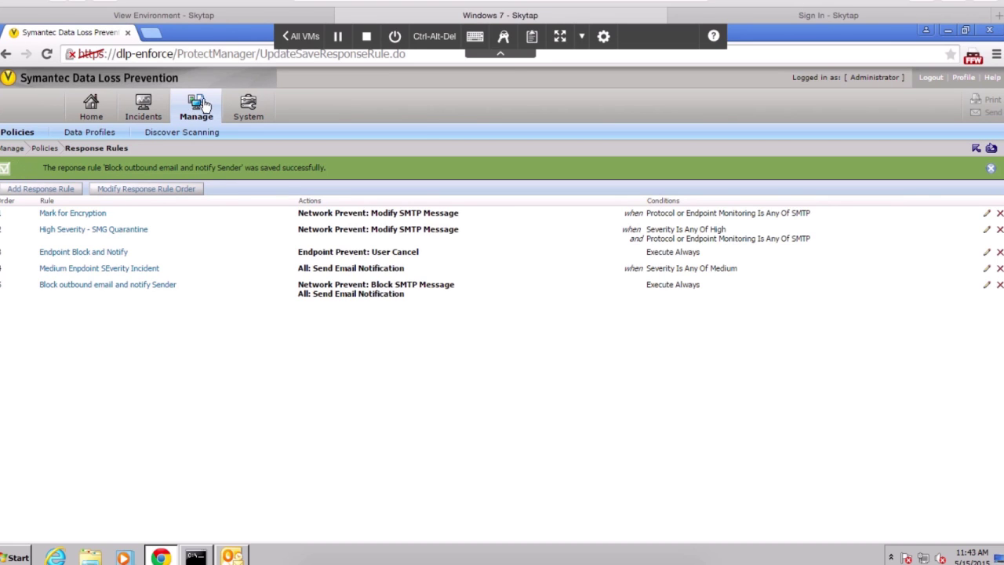
pyautogui.moveTo(204, 107)
pyautogui.click(203, 148)
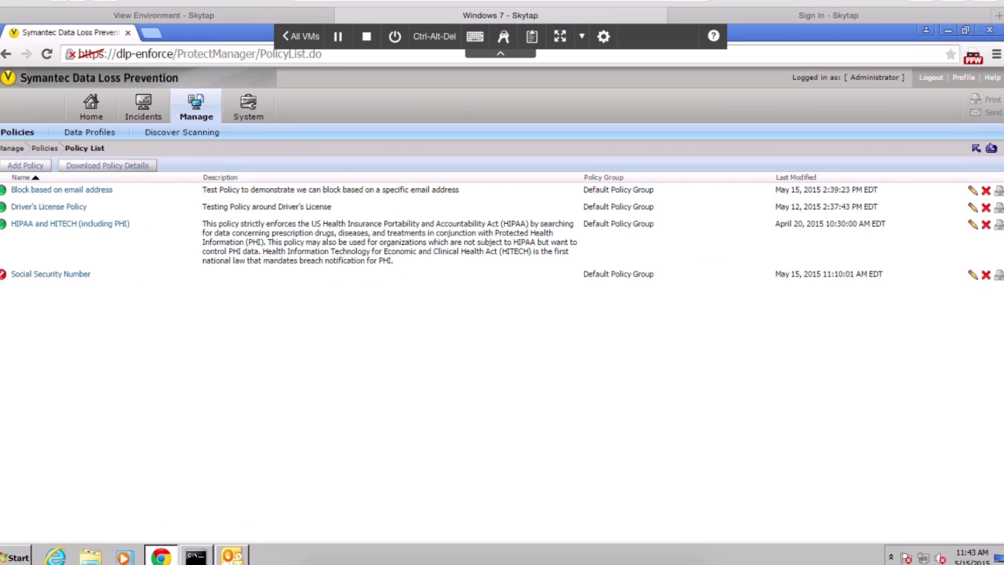
pyautogui.click(56, 191)
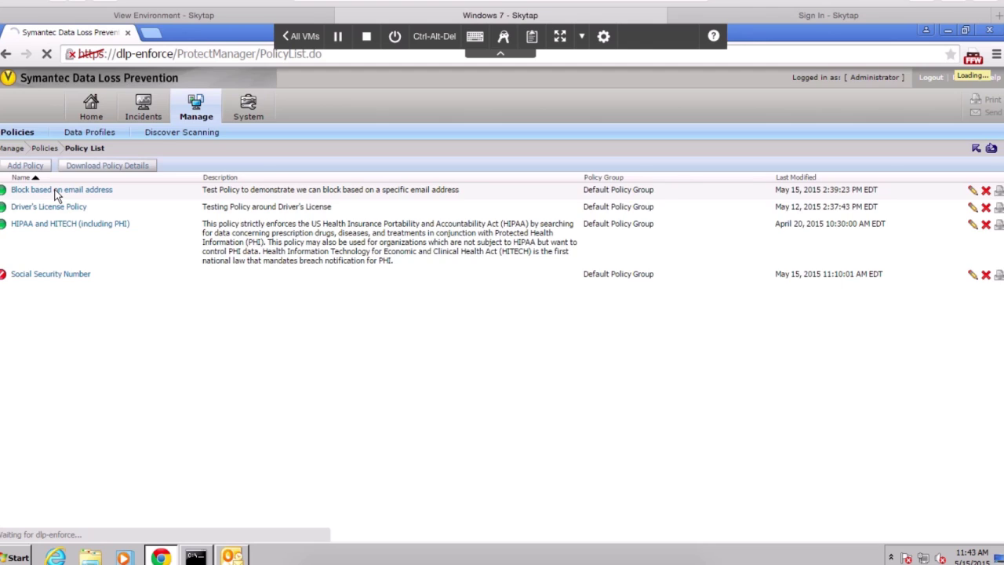
# Add the 'Block outbound email and notify Sender' response rule to the policy and save it
pyautogui.moveTo(183, 114)
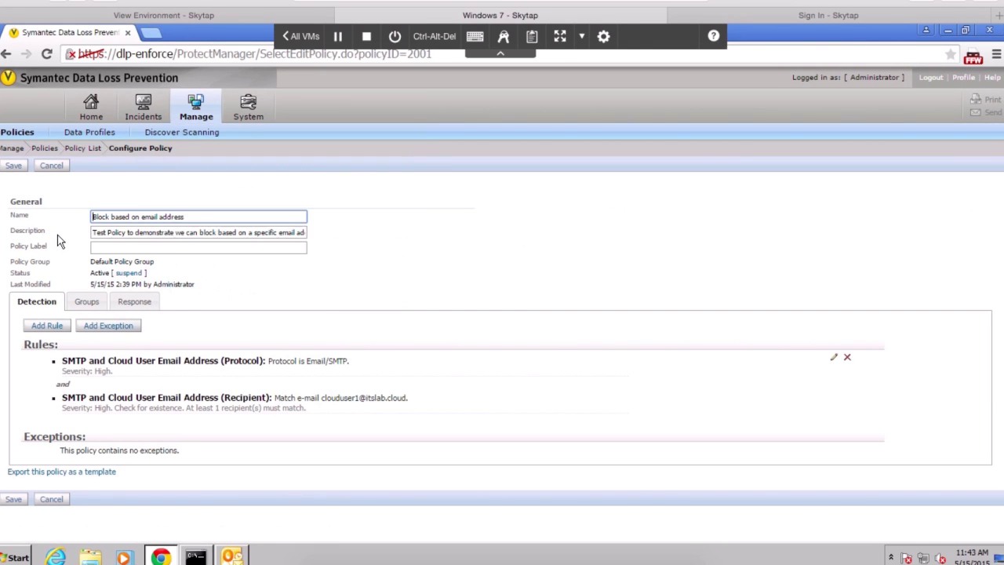
pyautogui.click(135, 304)
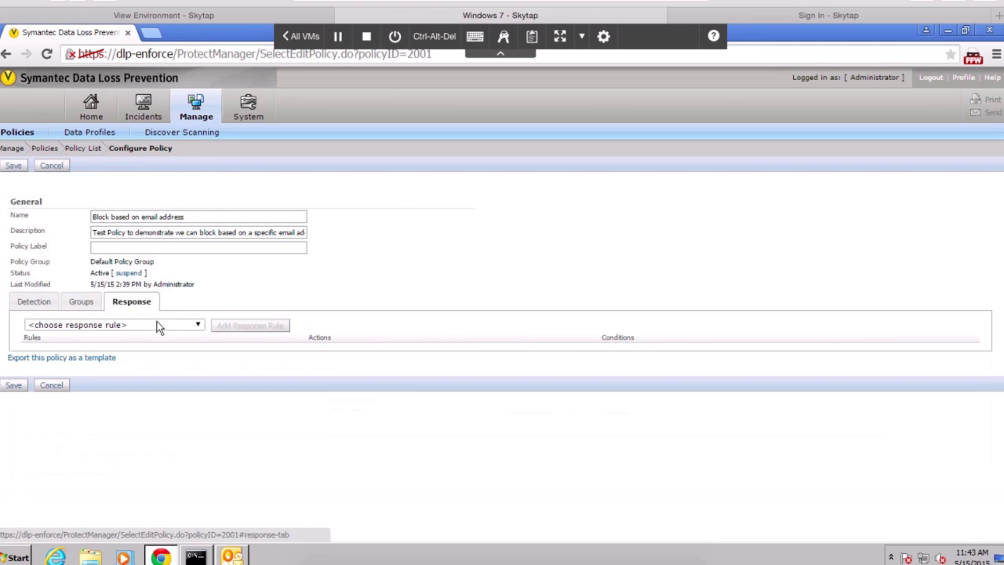
pyautogui.click(157, 326)
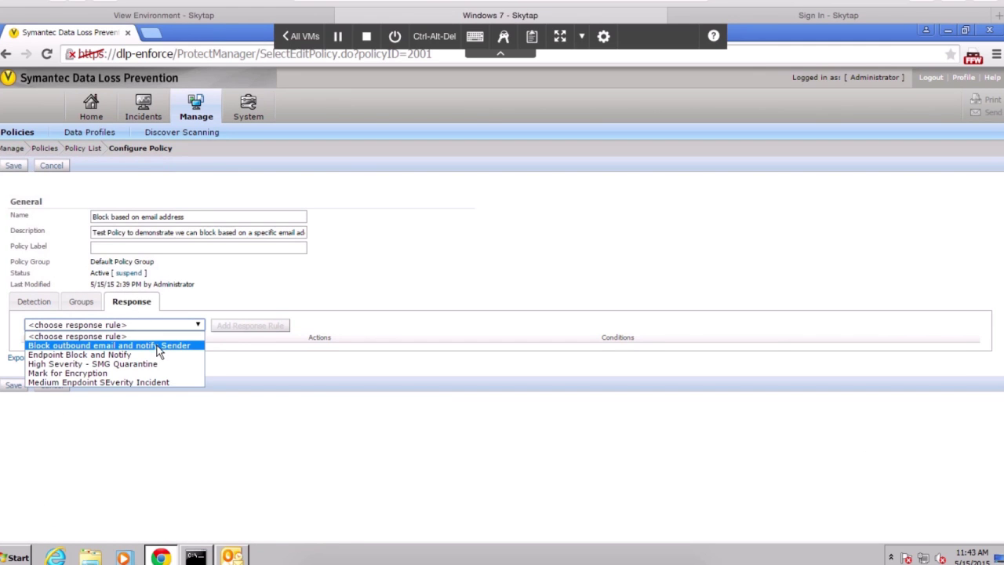
pyautogui.click(159, 349)
pyautogui.click(259, 330)
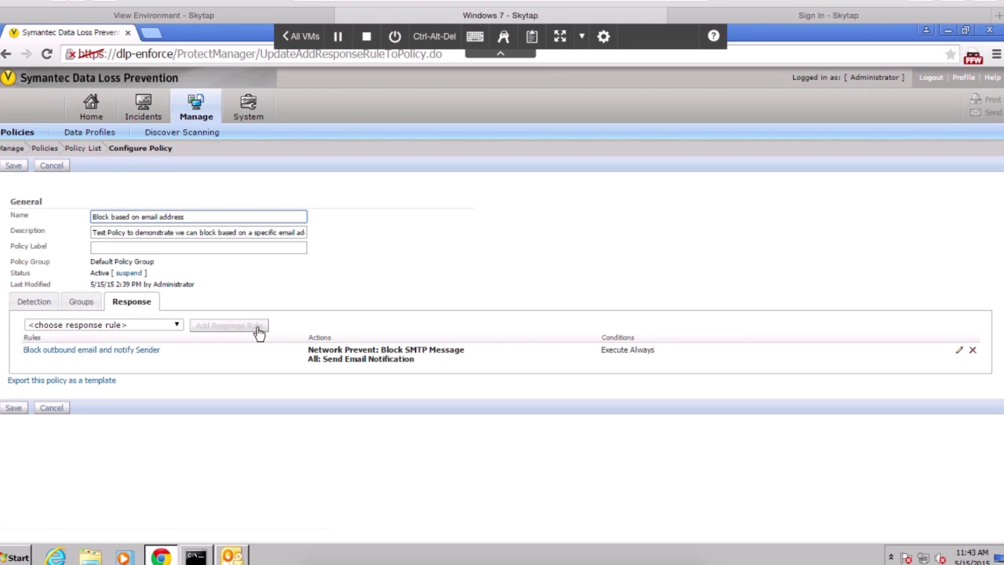
pyautogui.click(141, 355)
pyautogui.click(21, 168)
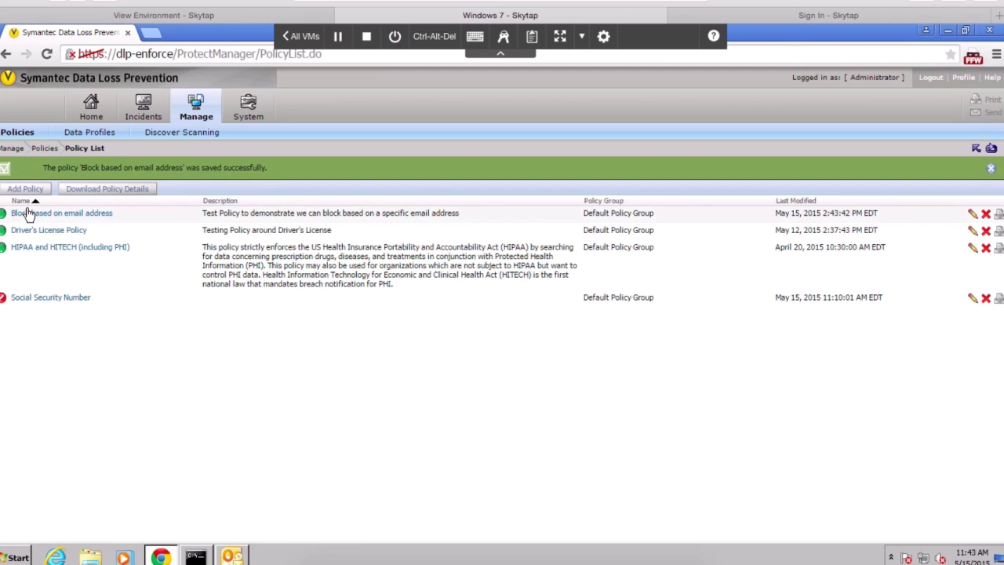
# Start a new Outlook email to the cloud user with subject 'DLP BLocking Response Rule Test'
pyautogui.click(232, 557)
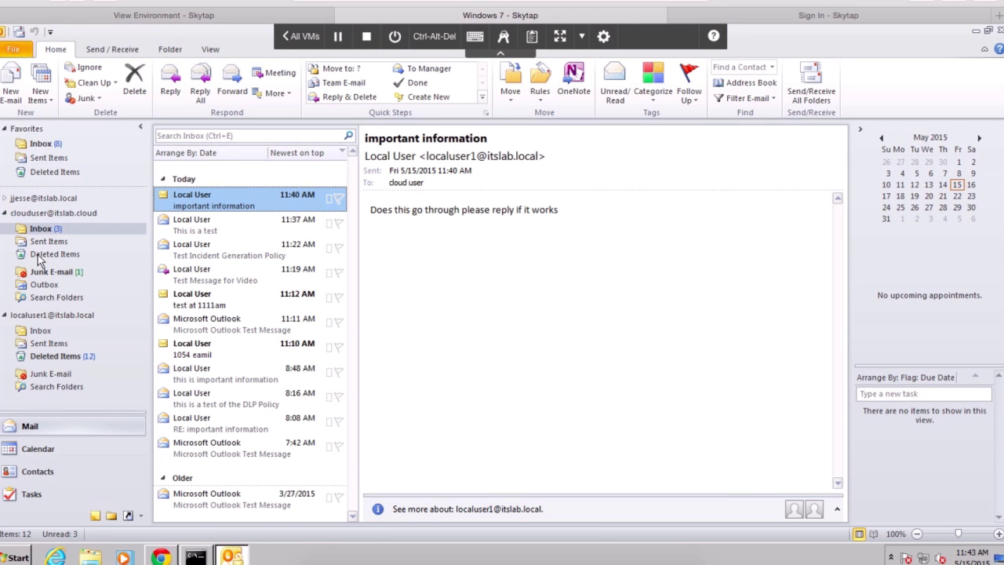
pyautogui.click(47, 329)
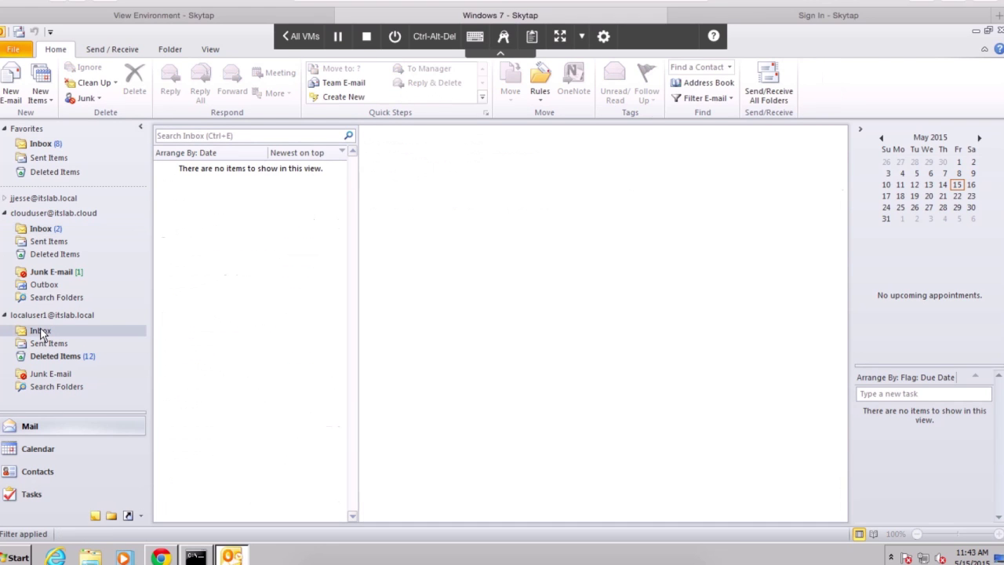
pyautogui.click(13, 78)
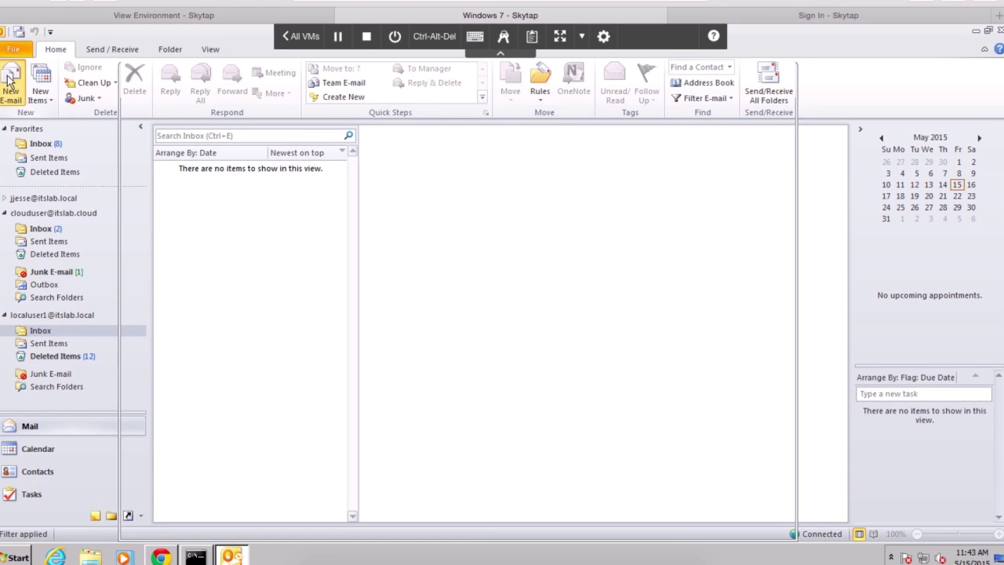
pyautogui.write('cl')
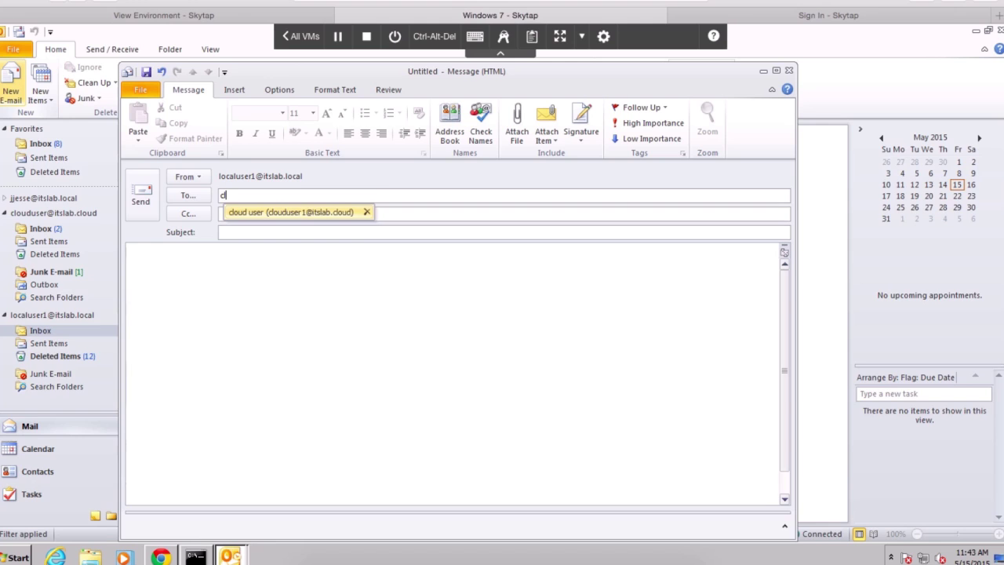
pyautogui.press('Return')
pyautogui.press('Tab')
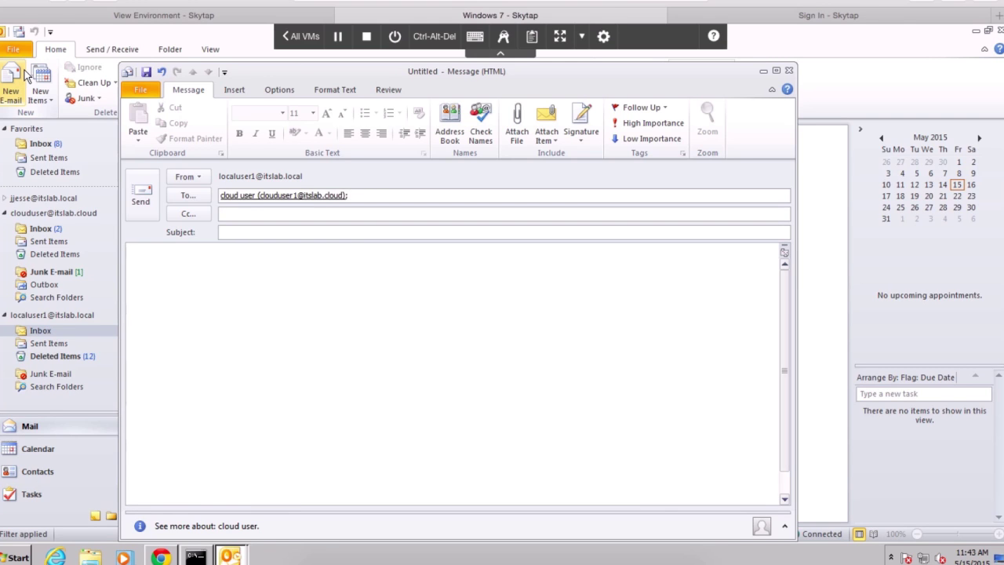
pyautogui.write('DLP BLocking Response R')
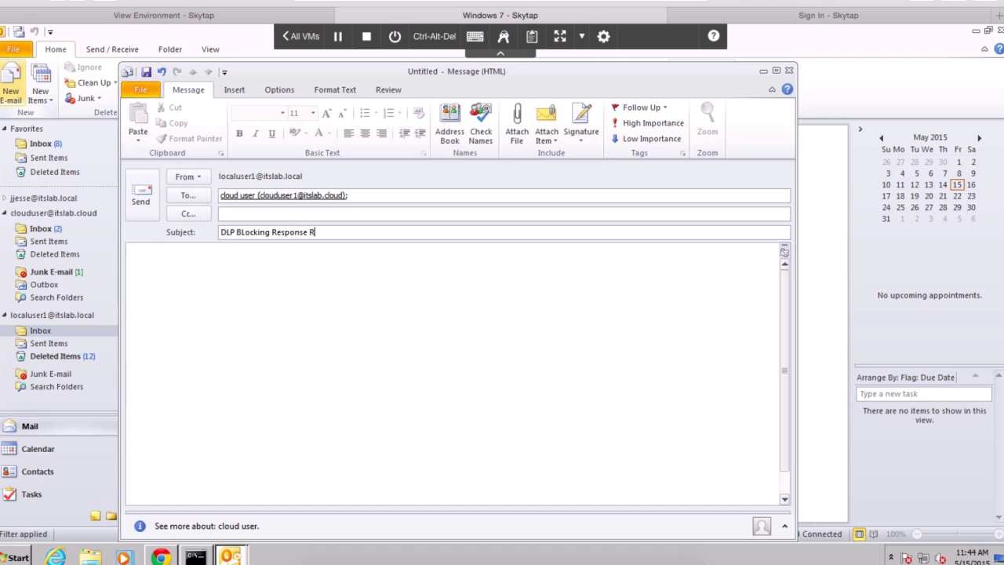
pyautogui.write('ule Test')
pyautogui.press('Tab')
# Write the body 'This is a test of blocking an email address.', fix the spelling, and send
pyautogui.write('This')
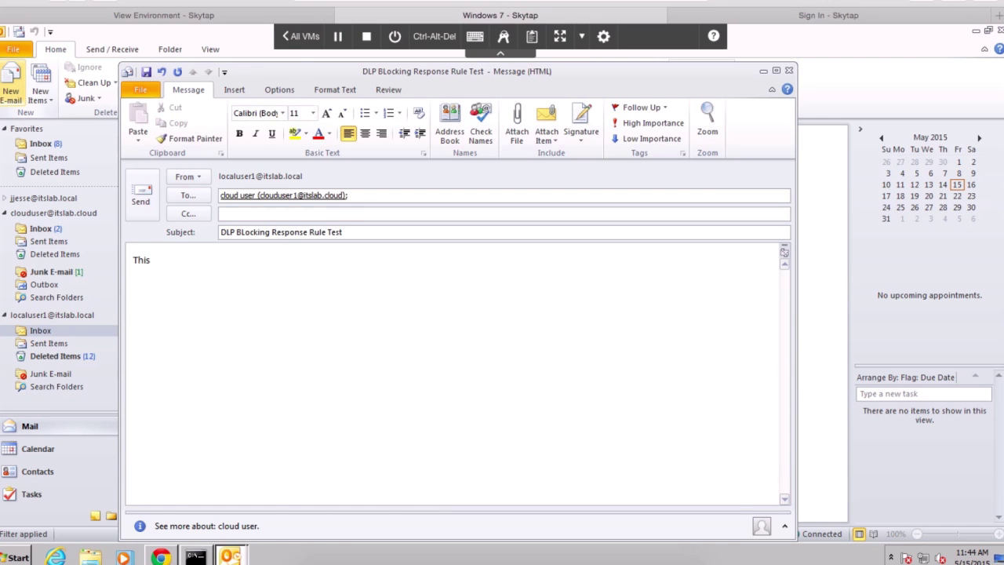
pyautogui.write(' is a test')
pyautogui.write(' notification')
pyautogui.press('BackSpace')
pyautogui.press('BackSpace')
pyautogui.press('BackSpace')
pyautogui.press('BackSpace')
pyautogui.press('BackSpace')
pyautogui.press('BackSpace')
pyautogui.press('BackSpace')
pyautogui.press('BackSpace')
pyautogui.press('BackSpace')
pyautogui.press('BackSpace')
pyautogui.press('BackSpace')
pyautogui.press('BackSpace')
pyautogui.write('of blocking a response')
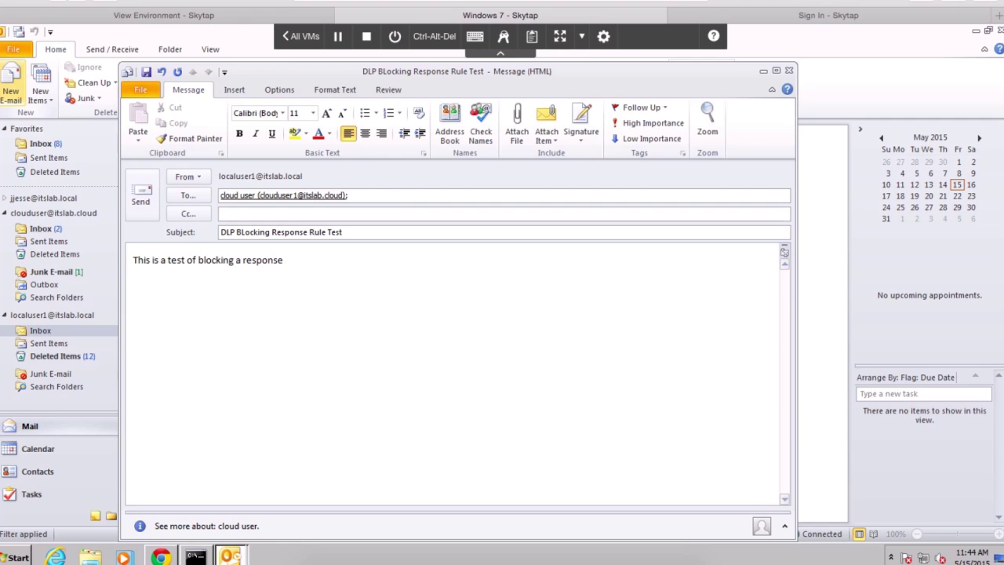
pyautogui.write(' rule')
pyautogui.press('BackSpace')
pyautogui.press('BackSpace')
pyautogui.press('BackSpace')
pyautogui.press('BackSpace')
pyautogui.press('BackSpace')
pyautogui.press('BackSpace')
pyautogui.press('BackSpace')
pyautogui.press('BackSpace')
pyautogui.press('BackSpace')
pyautogui.press('BackSpace')
pyautogui.press('BackSpace')
pyautogui.press('BackSpace')
pyautogui.write('n email addres.')
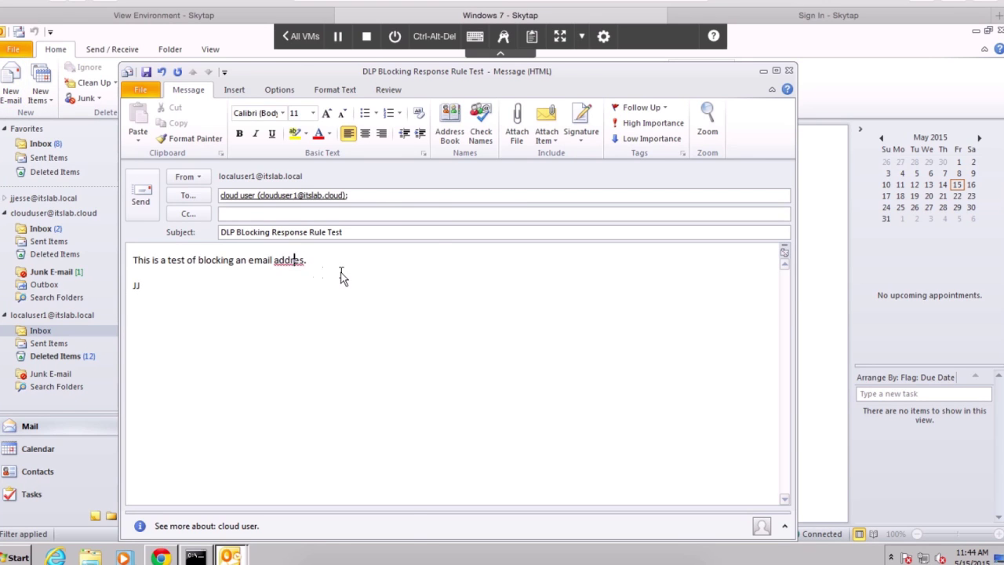
pyautogui.rightClick(297, 260)
pyautogui.click(343, 260)
pyautogui.click(140, 196)
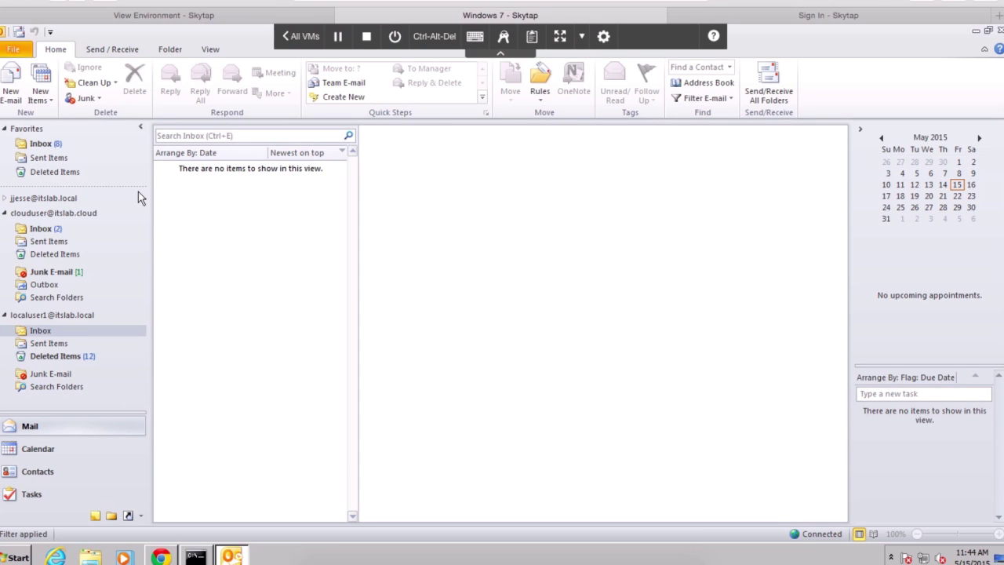
# Confirm the cloud user's inbox gets nothing after Send/Receive, and read the local user's DLP block notice
pyautogui.click(39, 229)
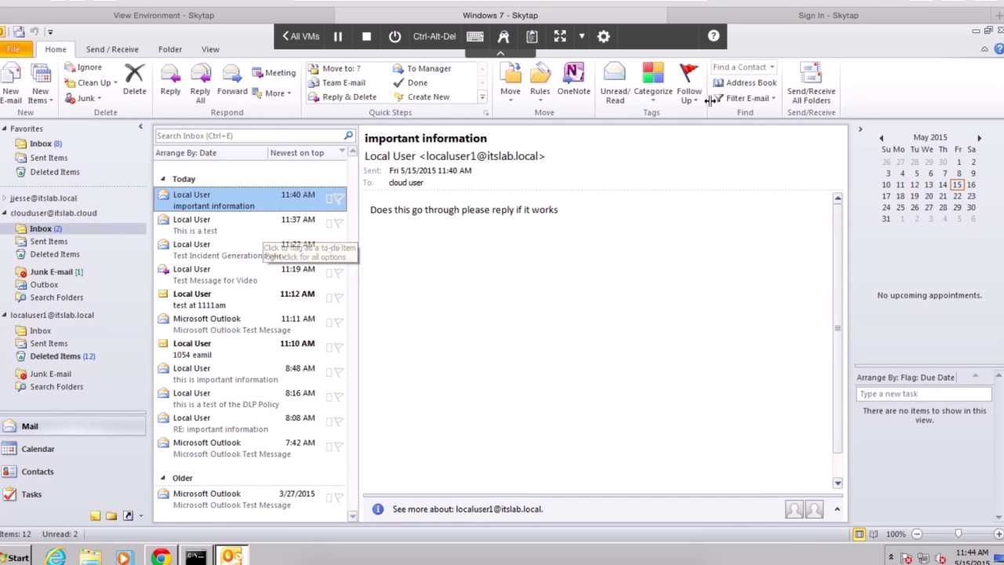
pyautogui.click(816, 78)
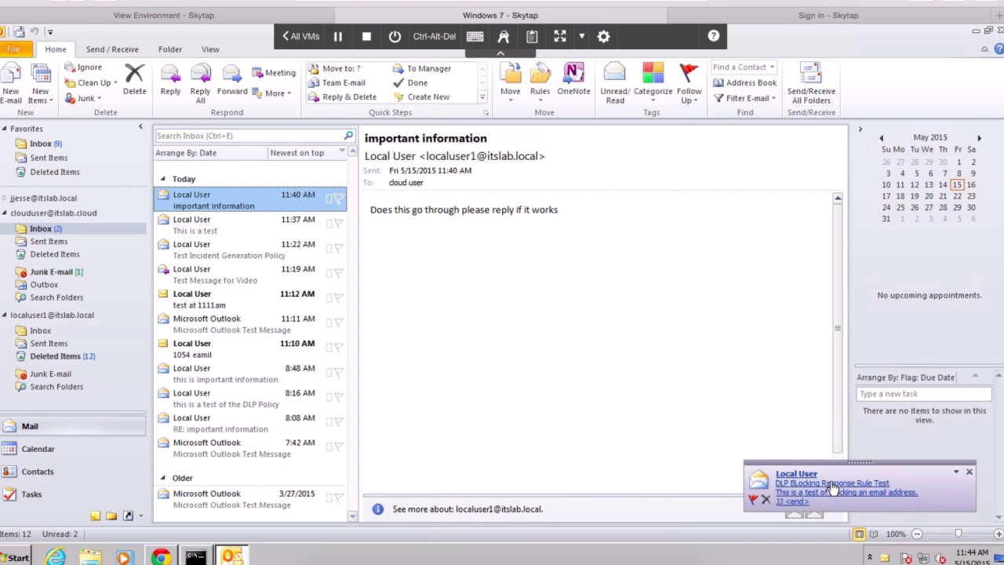
pyautogui.click(39, 331)
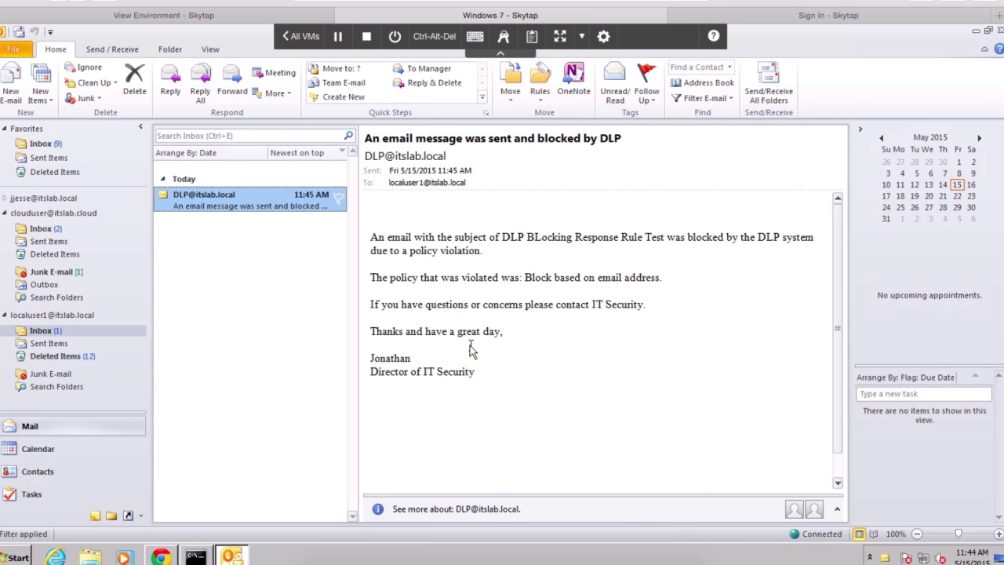
pyautogui.click(162, 557)
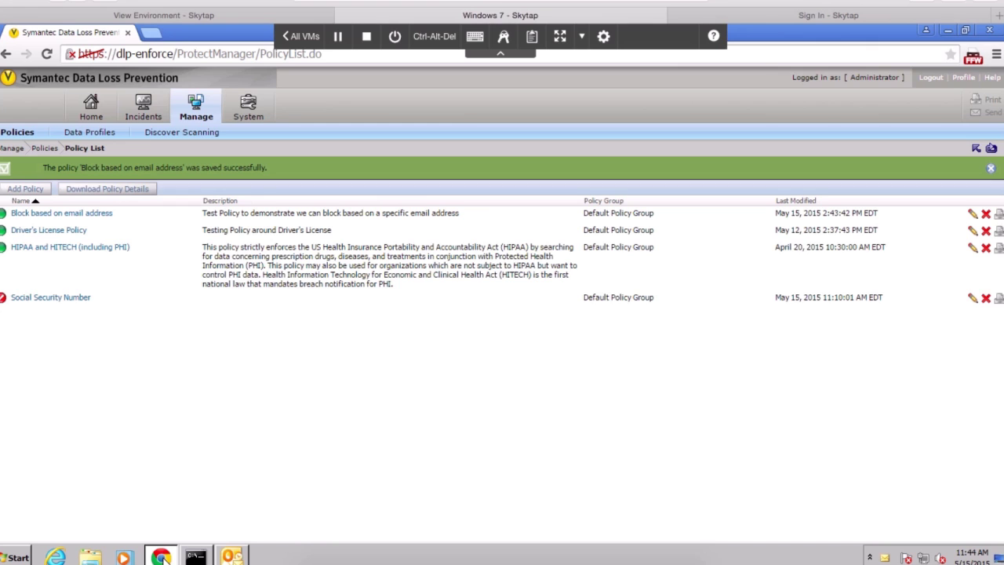
# Open incident 00001105 for 'DLP BLocking Response Rule Test' from new network incidents and view its history
pyautogui.moveTo(149, 106)
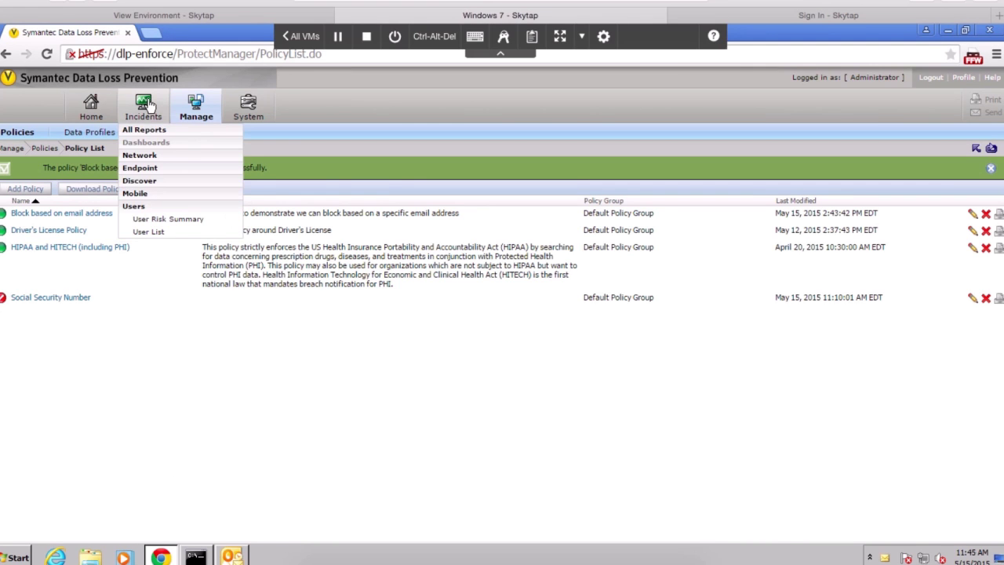
pyautogui.click(142, 154)
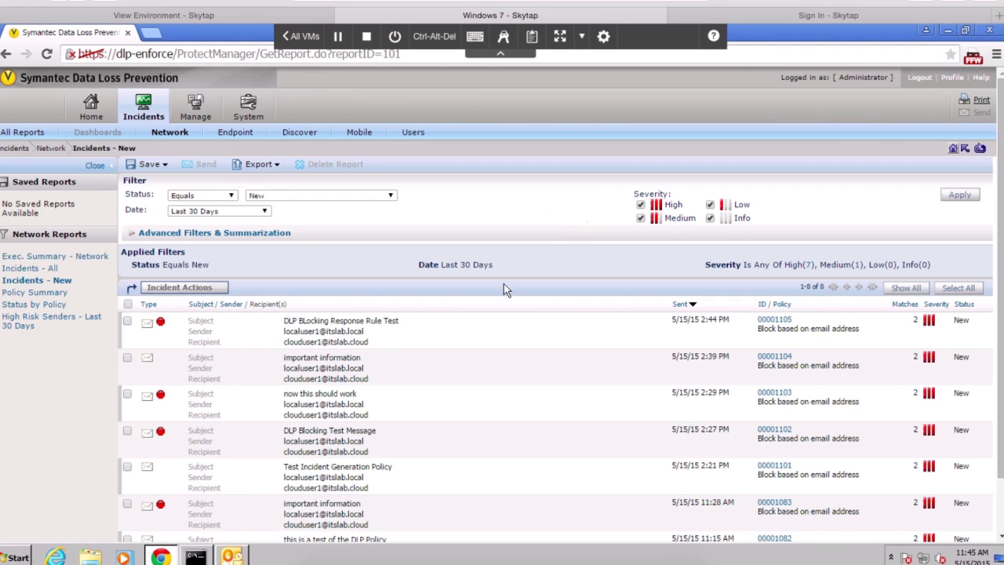
pyautogui.click(372, 329)
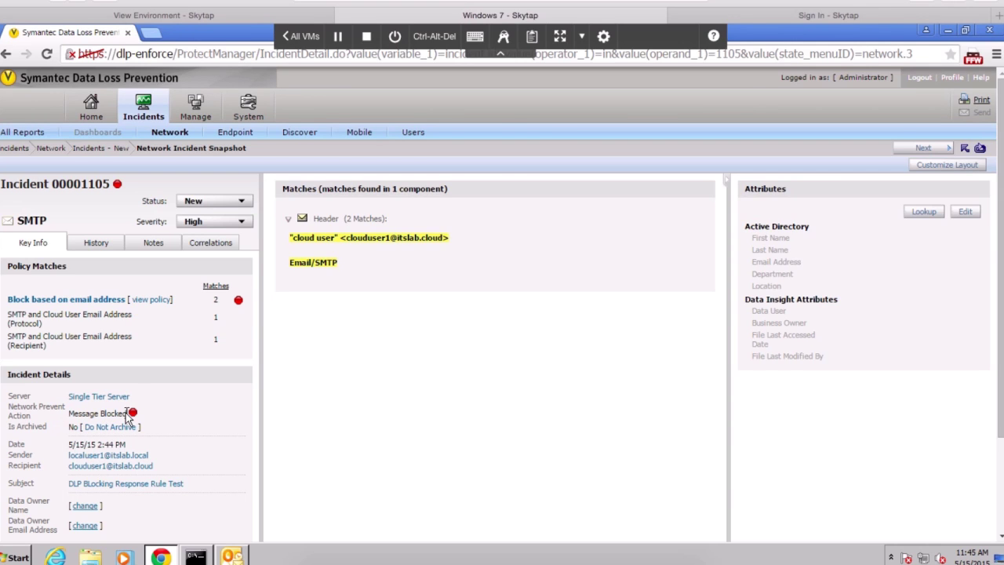
pyautogui.click(81, 243)
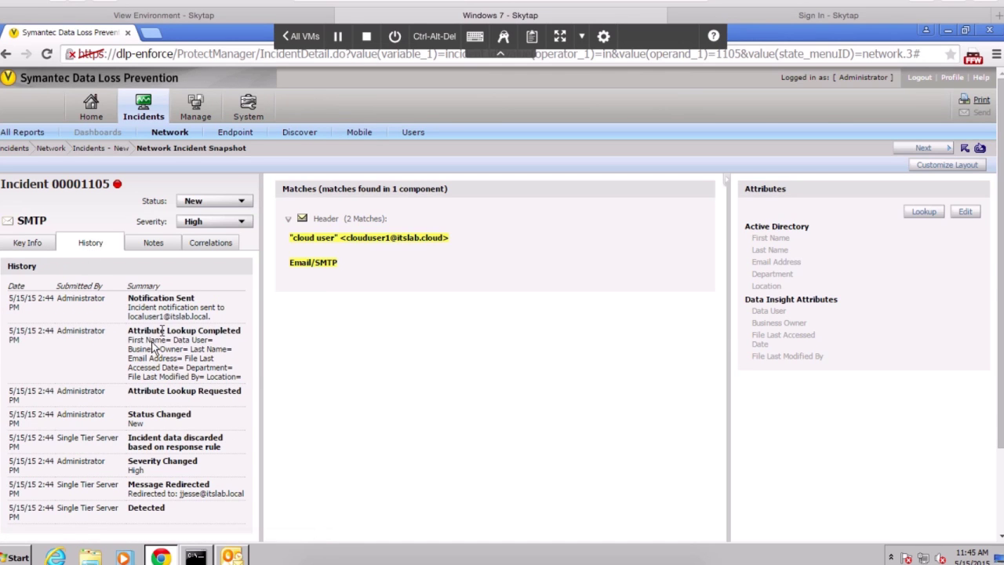